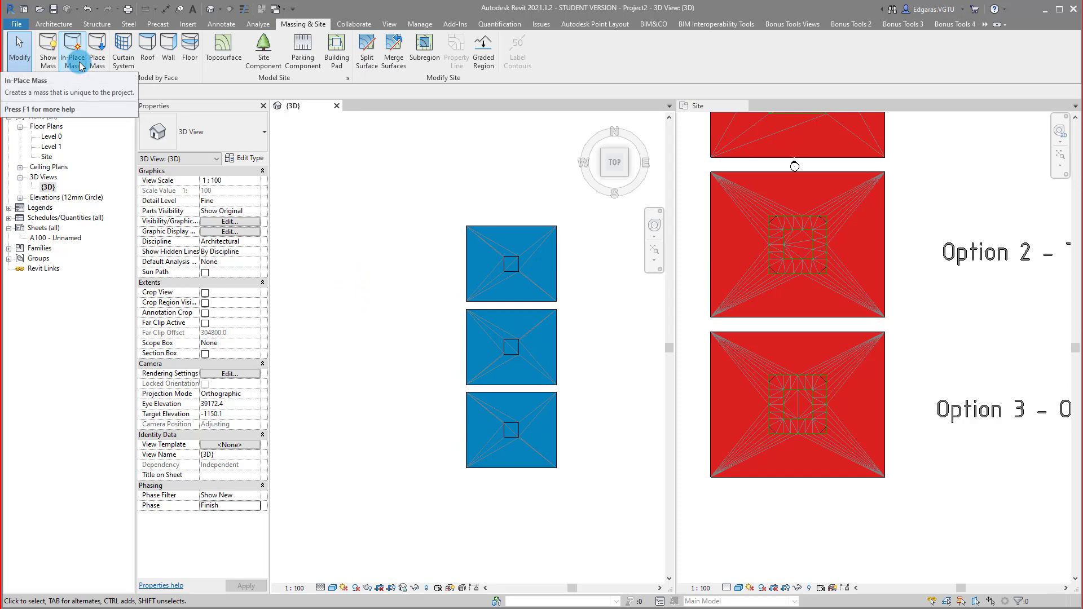
- Load the Mass_Box.rfa family from the Mass library folder and place one instance beside the Option 1 surface in the 3D view
left_click(79, 63)
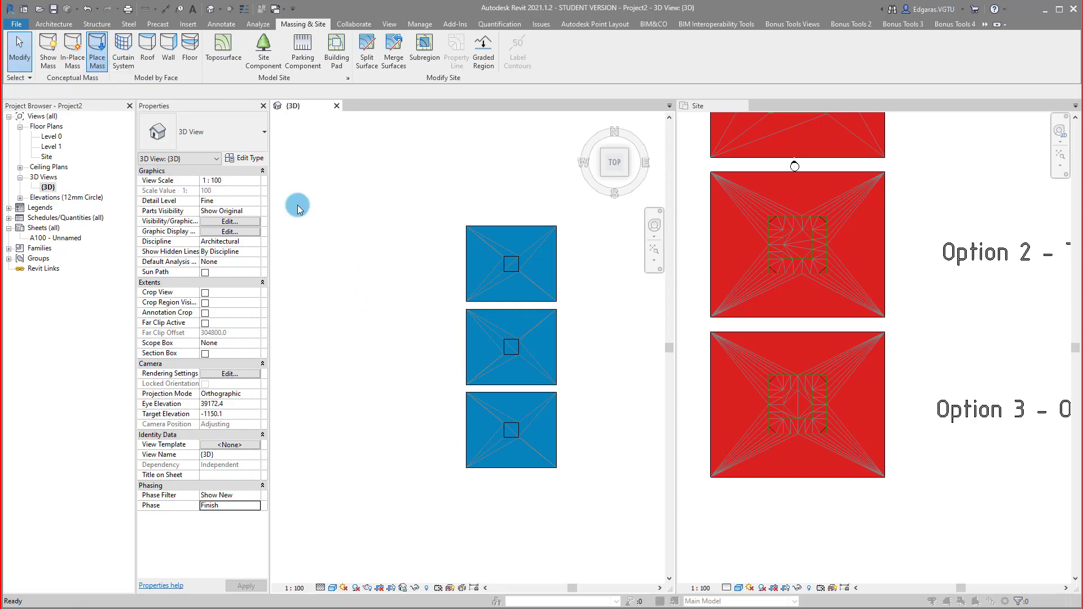
left_click(606, 351)
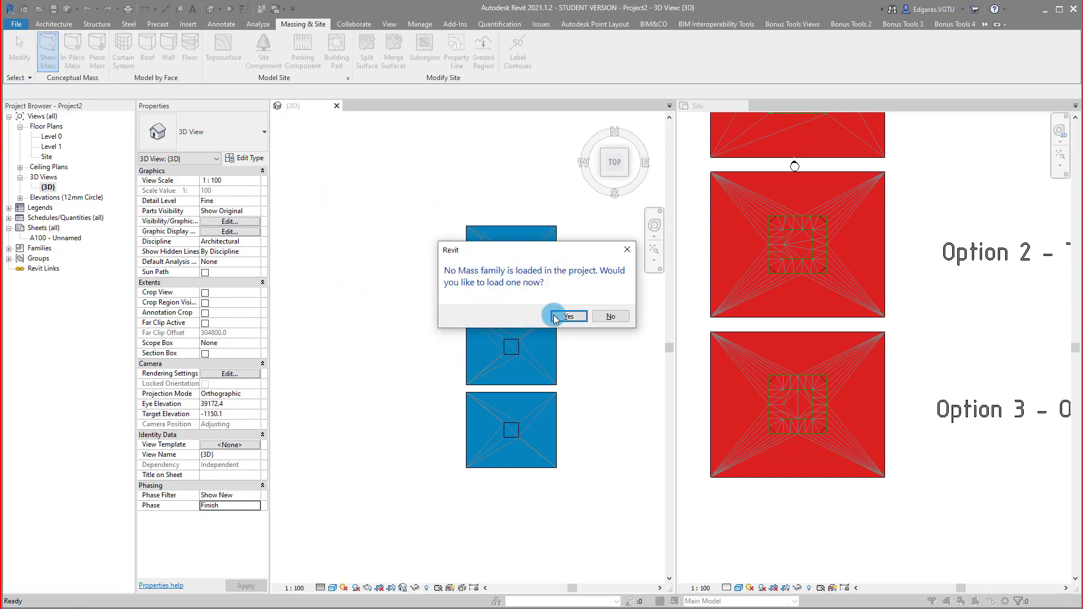
left_click(569, 317)
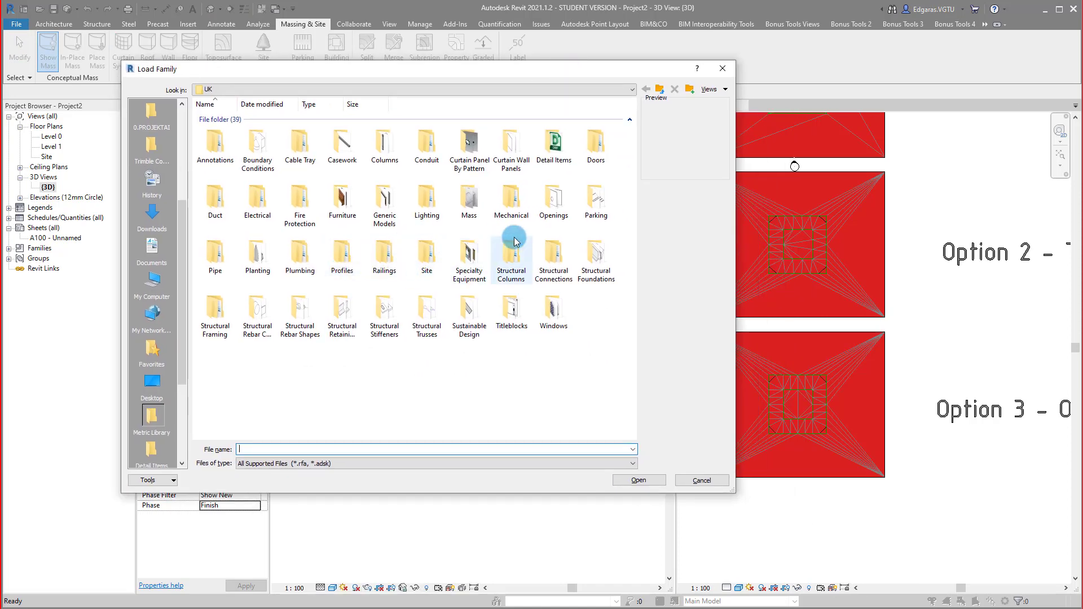
double_click(481, 210)
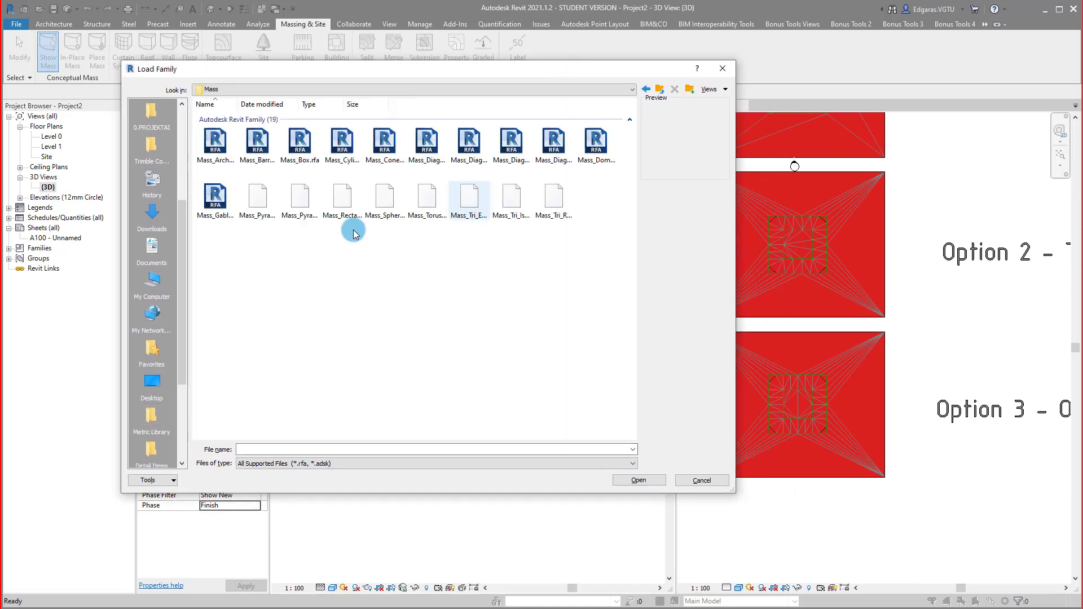
left_click(297, 150)
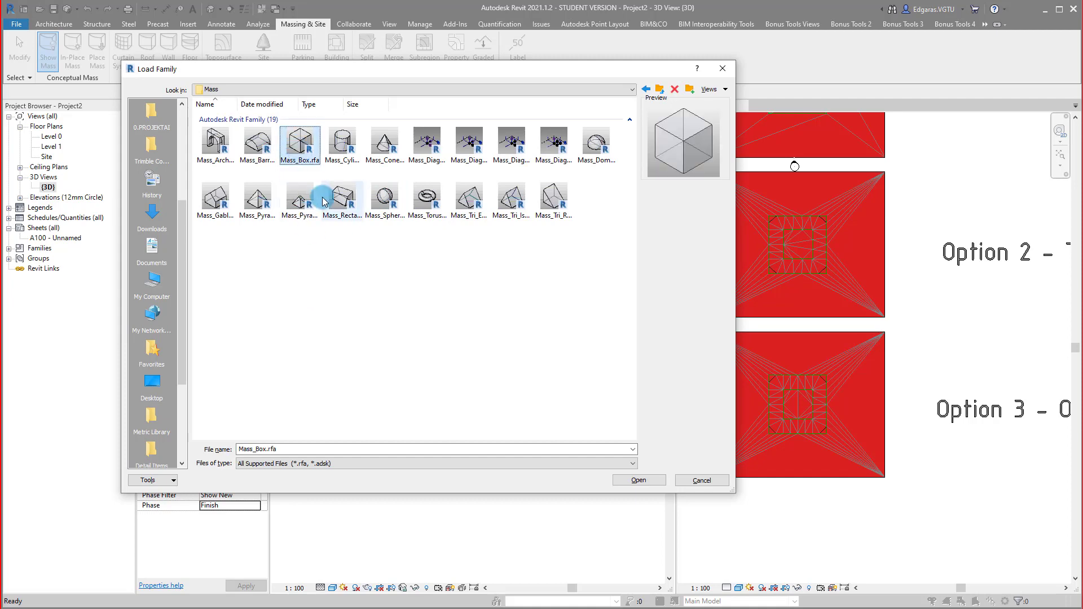
left_click(634, 481)
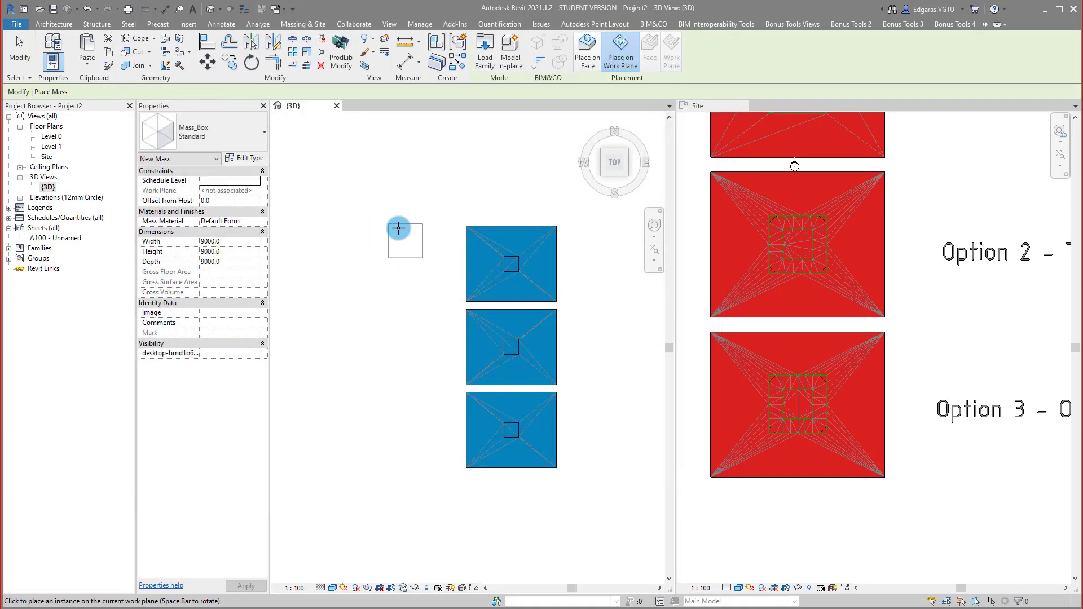
left_click(399, 265)
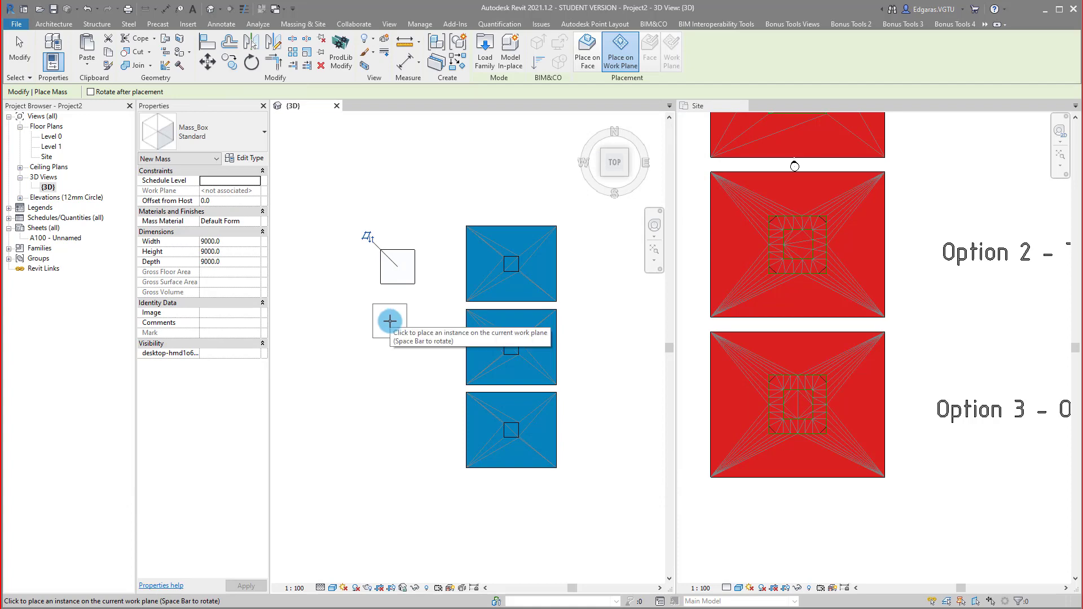
key("Escape")
- Set the mass box's width and depth to 4000 and its height to 2300
left_click(395, 282)
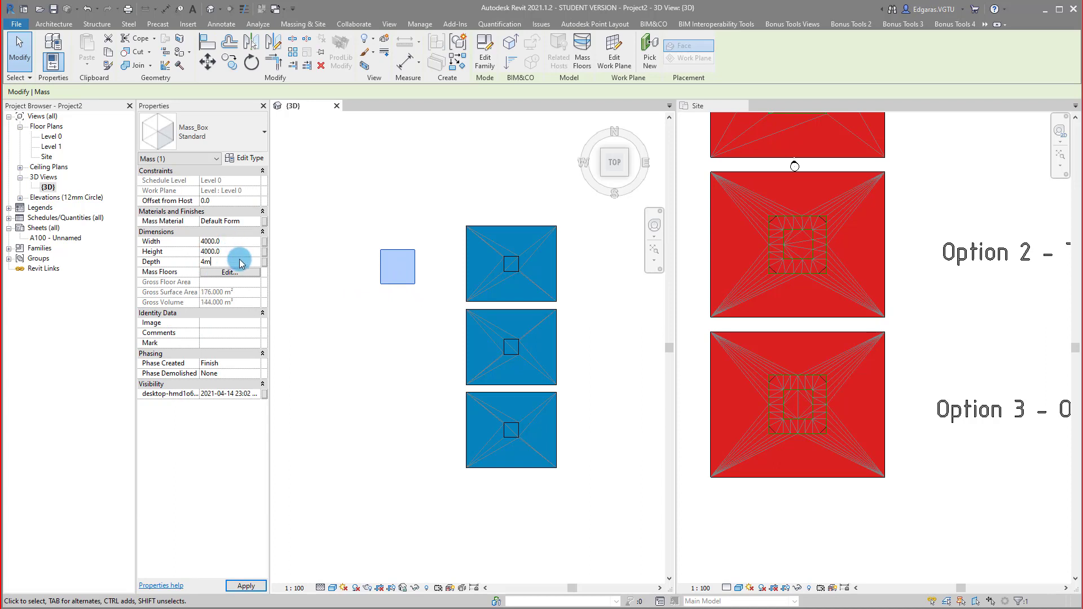
left_click_drag(244, 252, 194, 254)
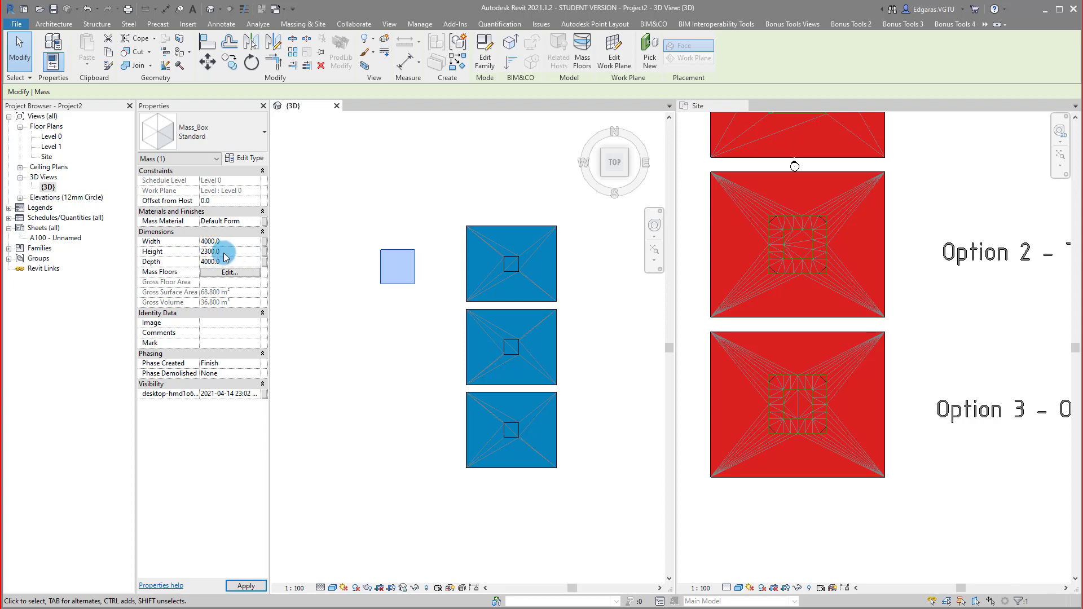
left_click(246, 585)
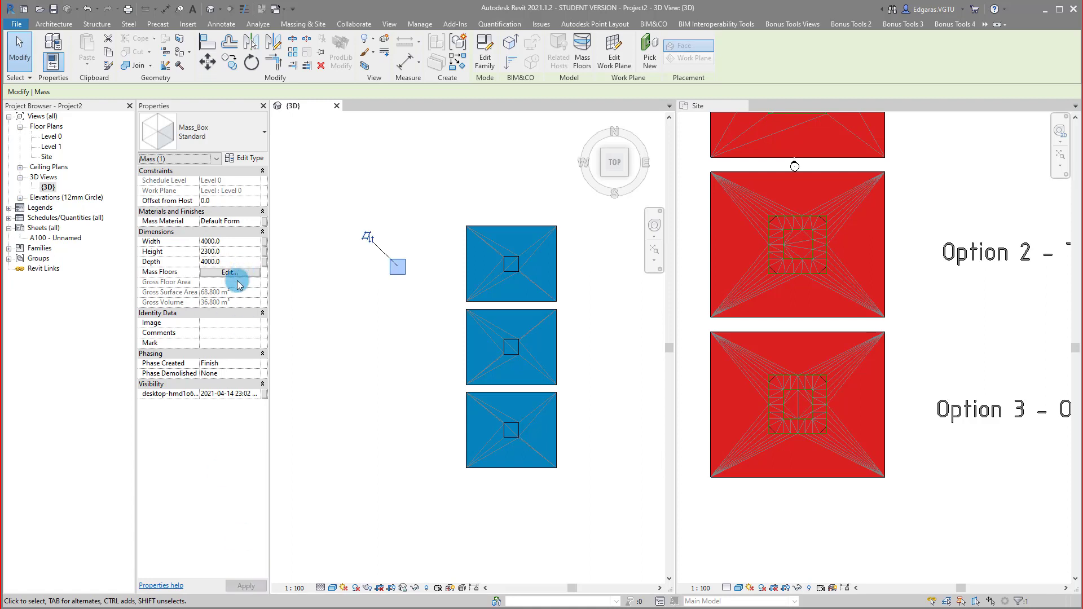
- Enter the comment Option 1 and mark M01 for the mass box, and set its Phase Created to Construction
left_click(259, 336)
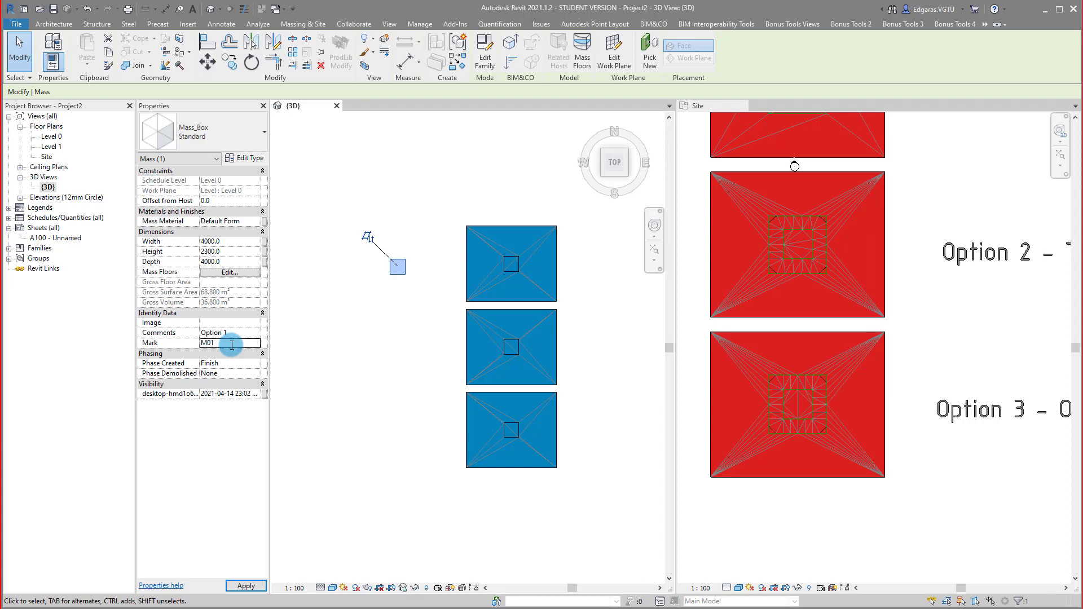
left_click(255, 365)
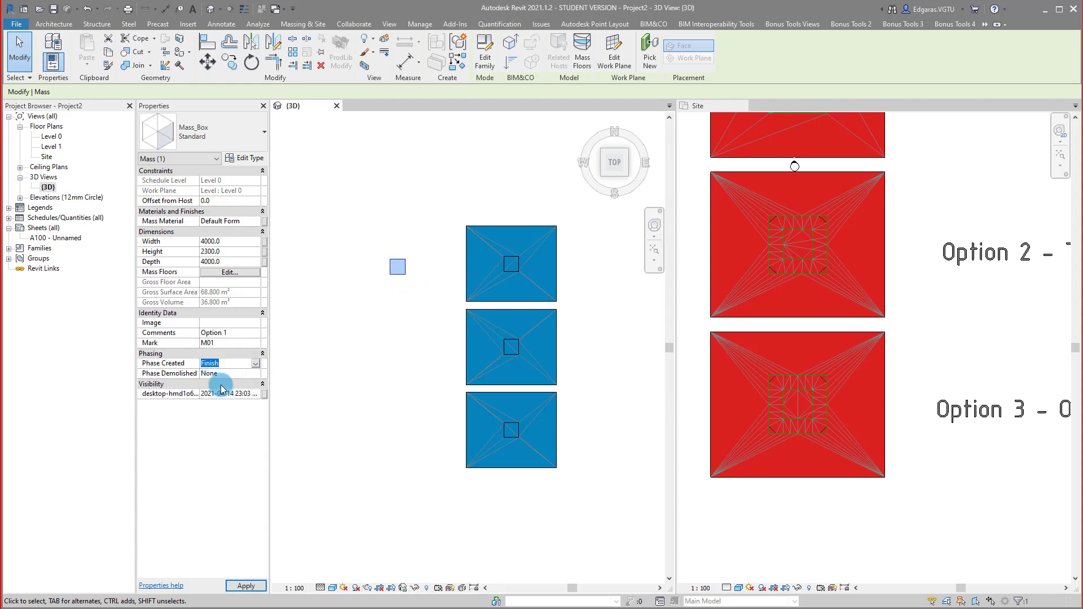
left_click(310, 355)
- Set the 3D view's phase to Construction and its phase filter to None
left_click(255, 506)
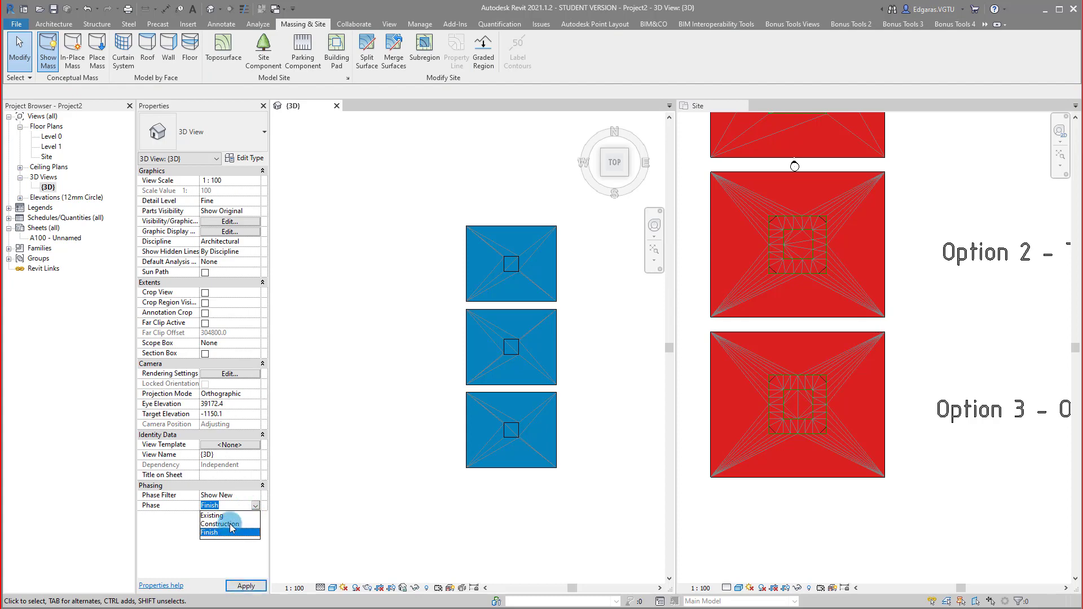
left_click(225, 523)
left_click(257, 496)
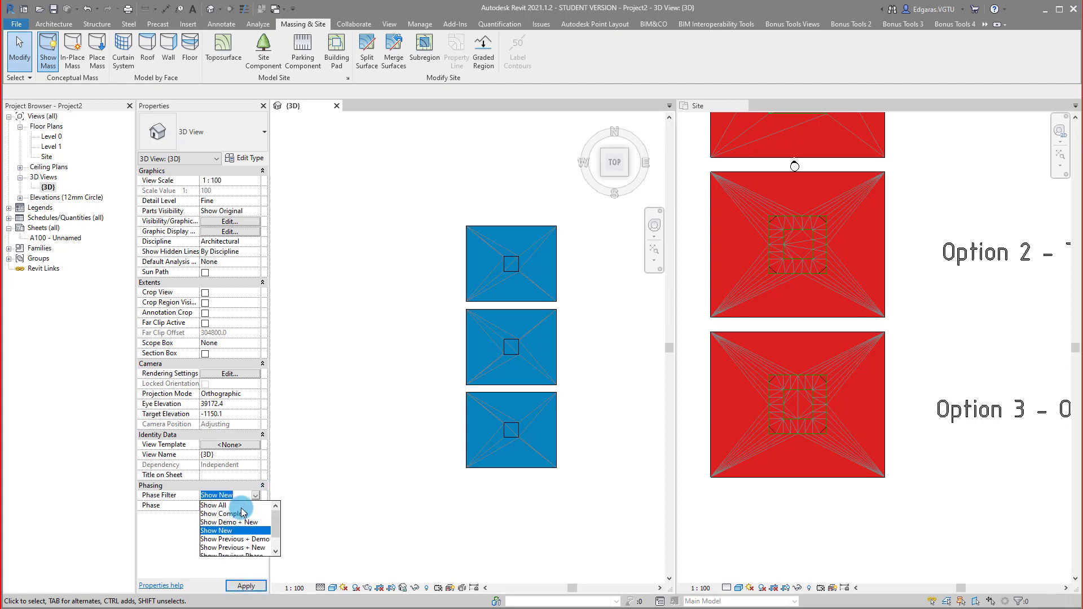
left_click(256, 496)
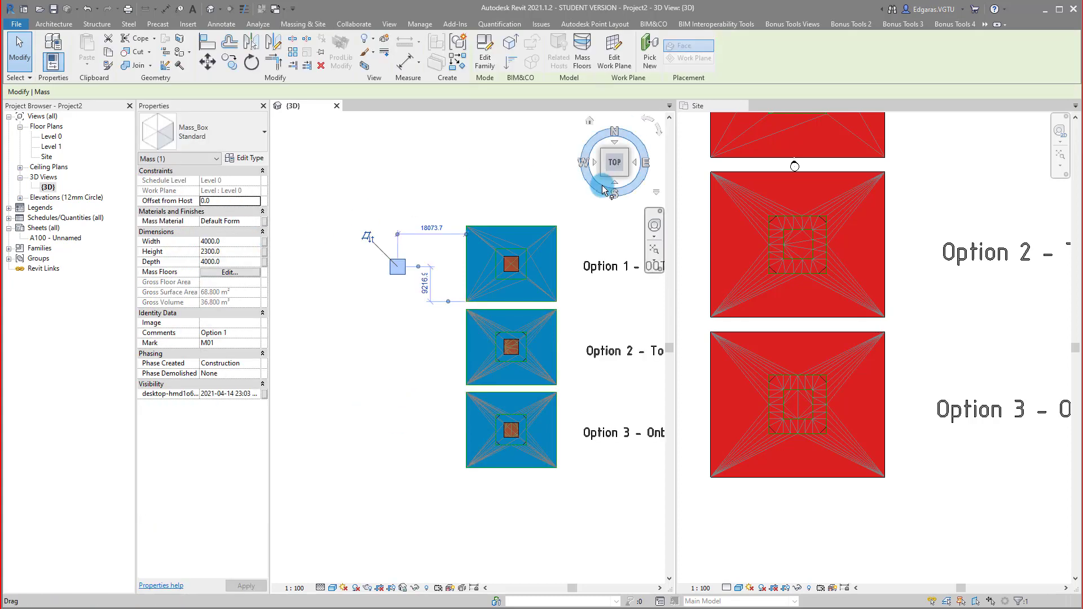
- From the left side view, move the mass box vertically down until its top edge lies on the ground surface line
left_click(597, 168)
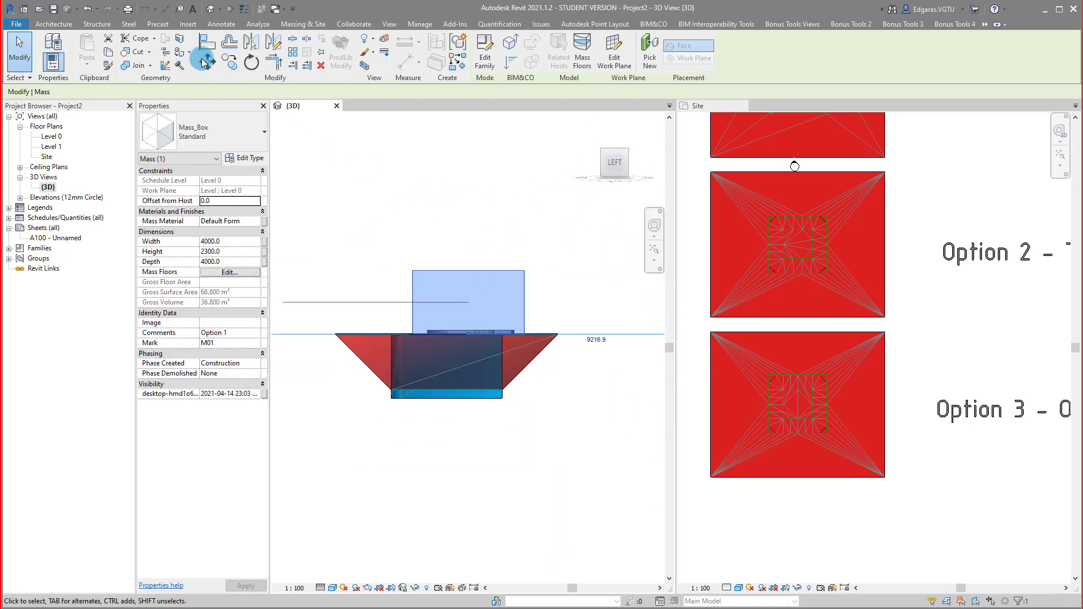
left_click(525, 271)
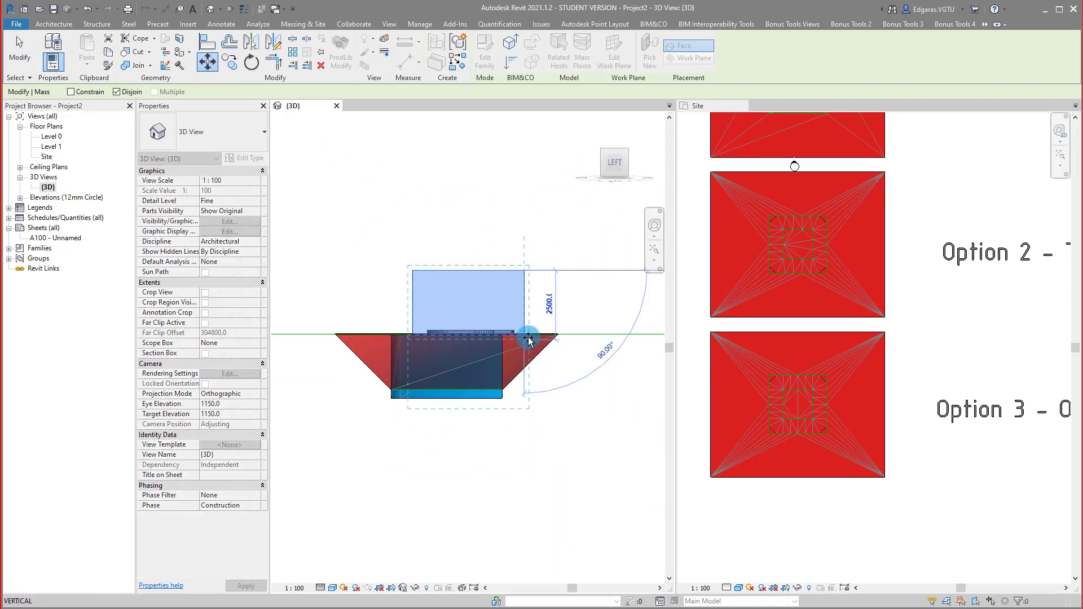
left_click(530, 337)
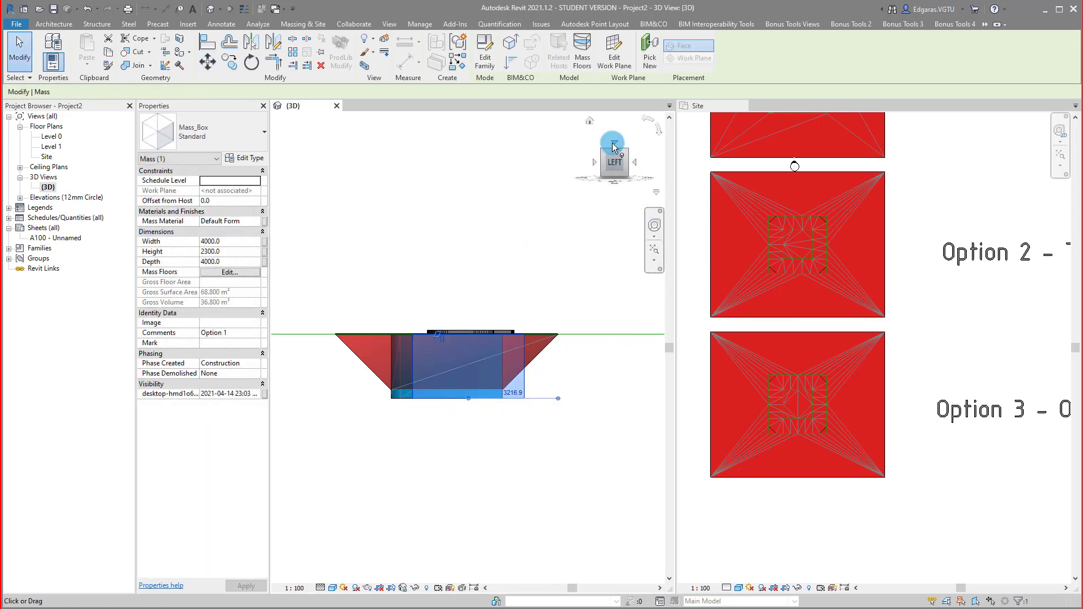
- Assign the Phase - Finish material to the mass box, finding it with the search term phase
left_click(616, 145)
scroll(471, 307, "down", 5)
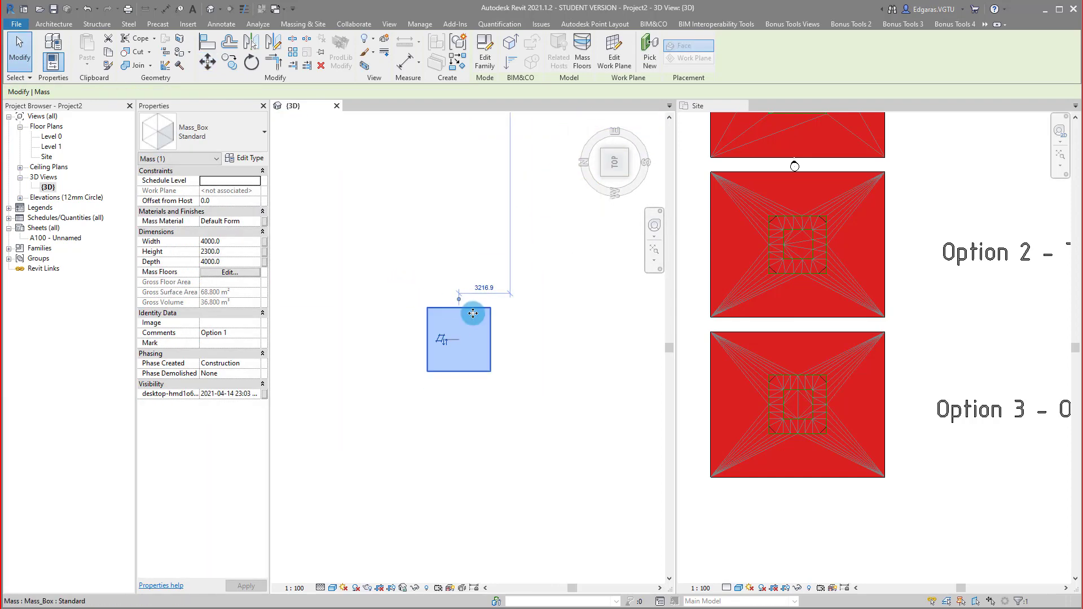
middle_click_drag(566, 324, 463, 299, "shift")
middle_click_drag(555, 383, 379, 364)
left_click(418, 375)
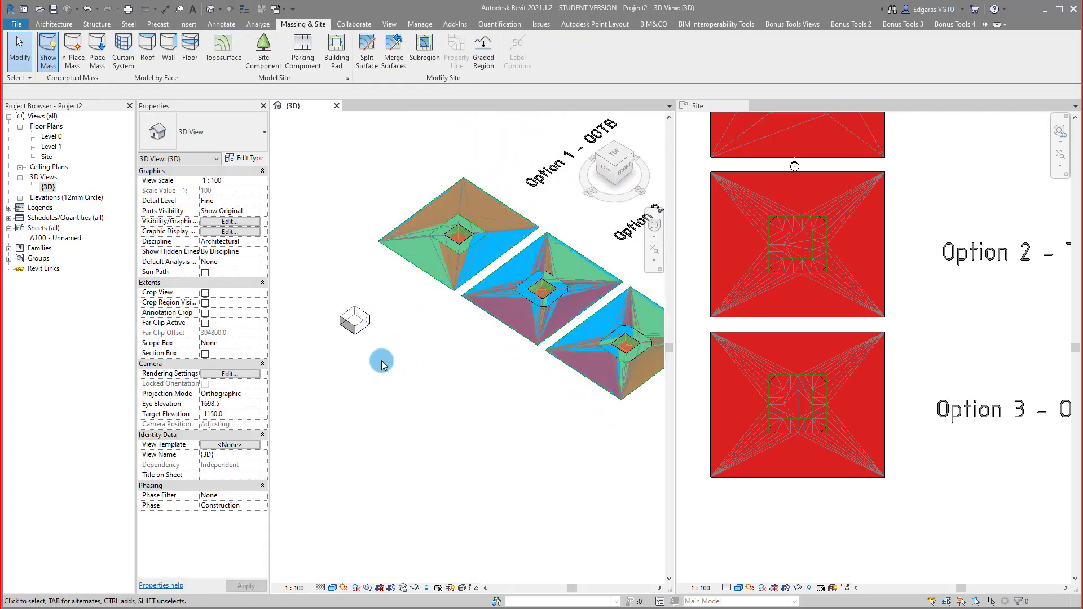
left_click(358, 329)
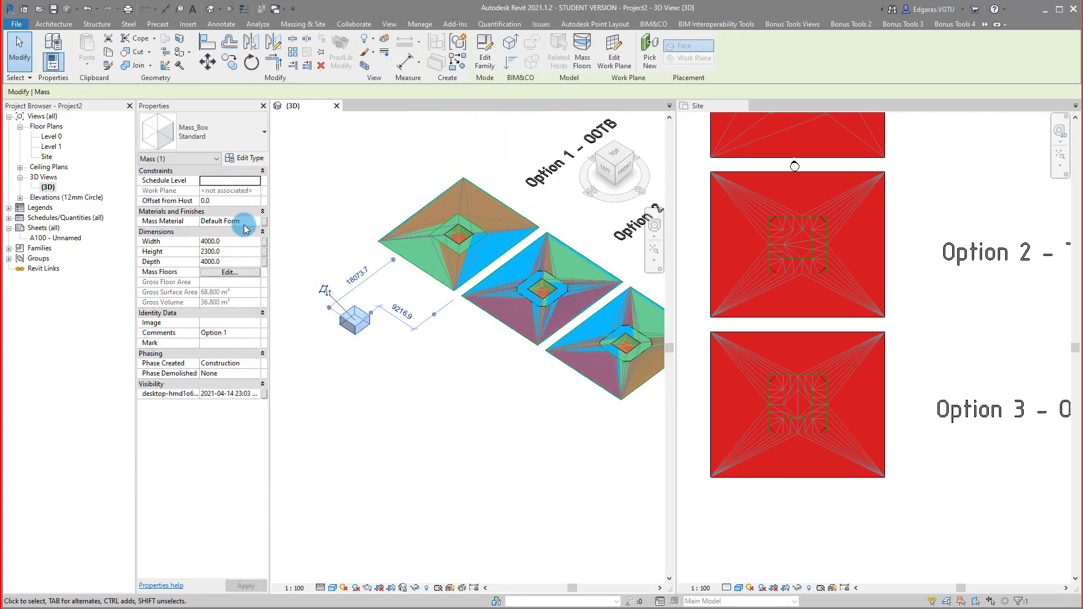
left_click(258, 222)
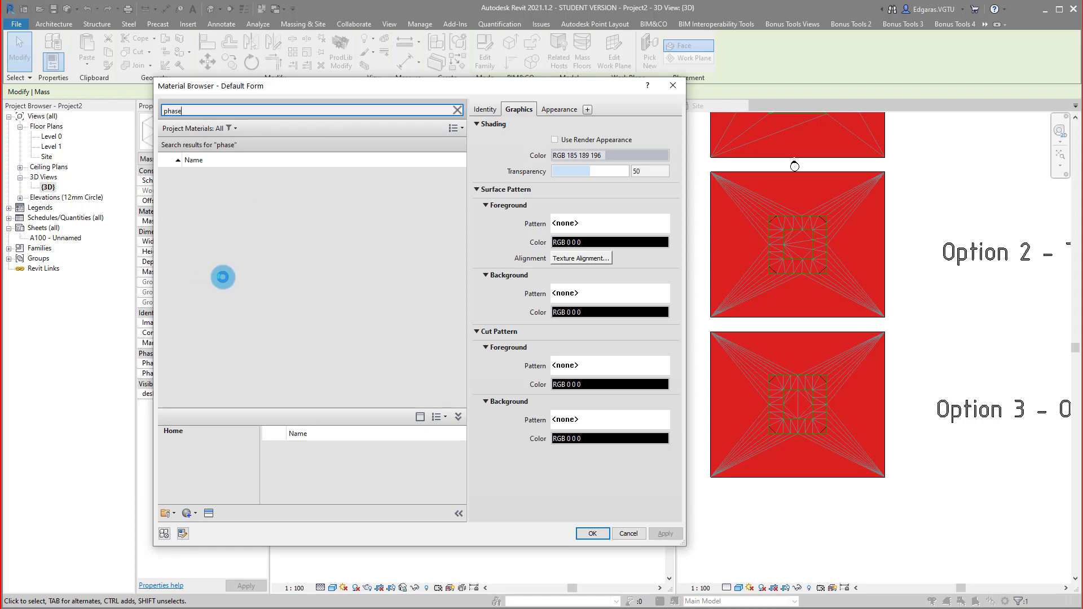
left_click(279, 221)
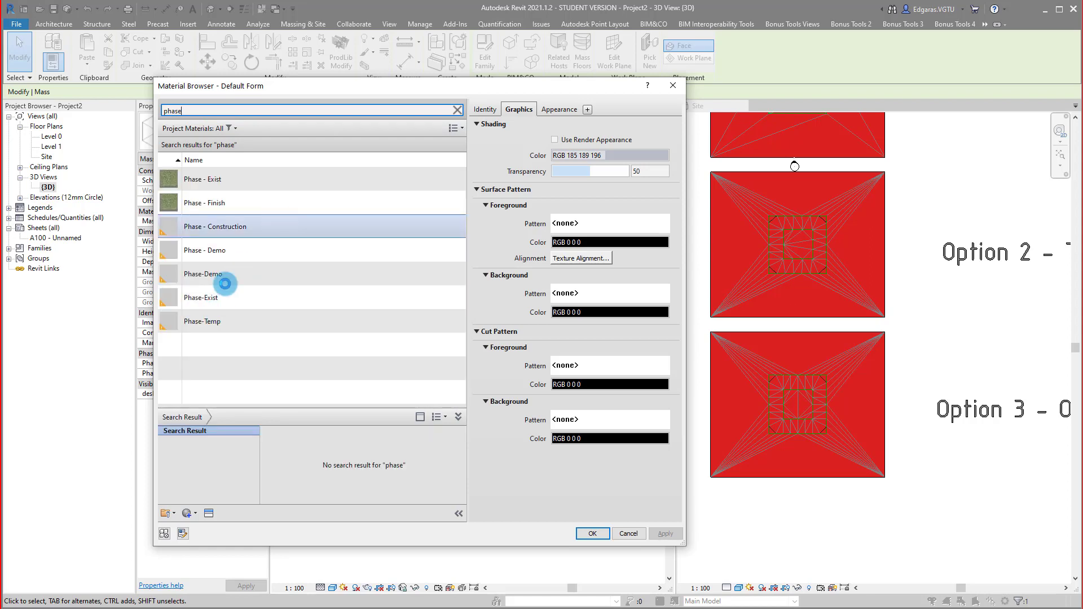
left_click(229, 203)
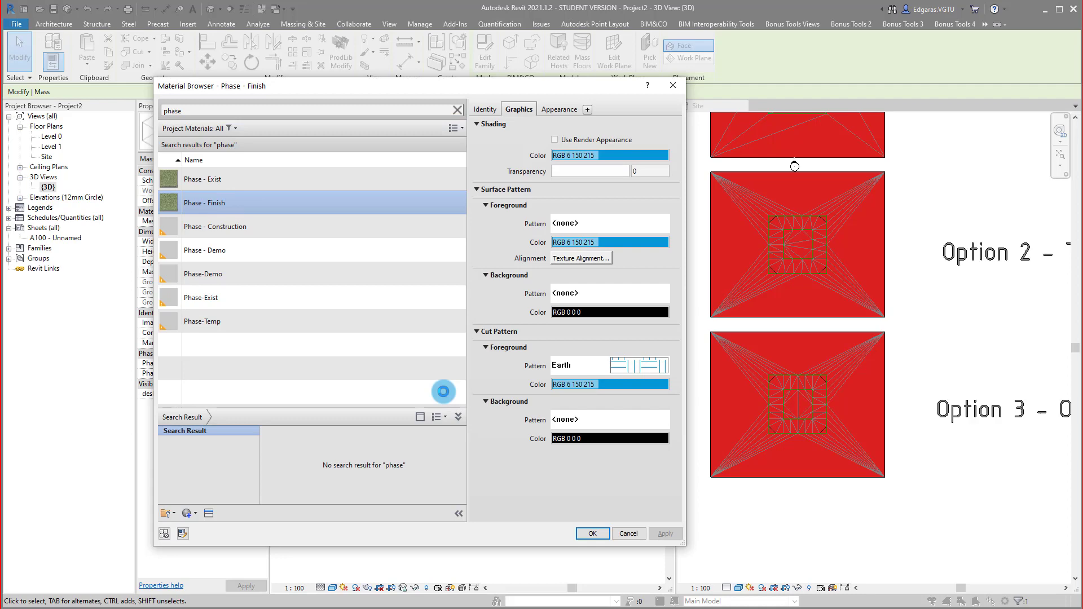
left_click(590, 534)
key("Escape")
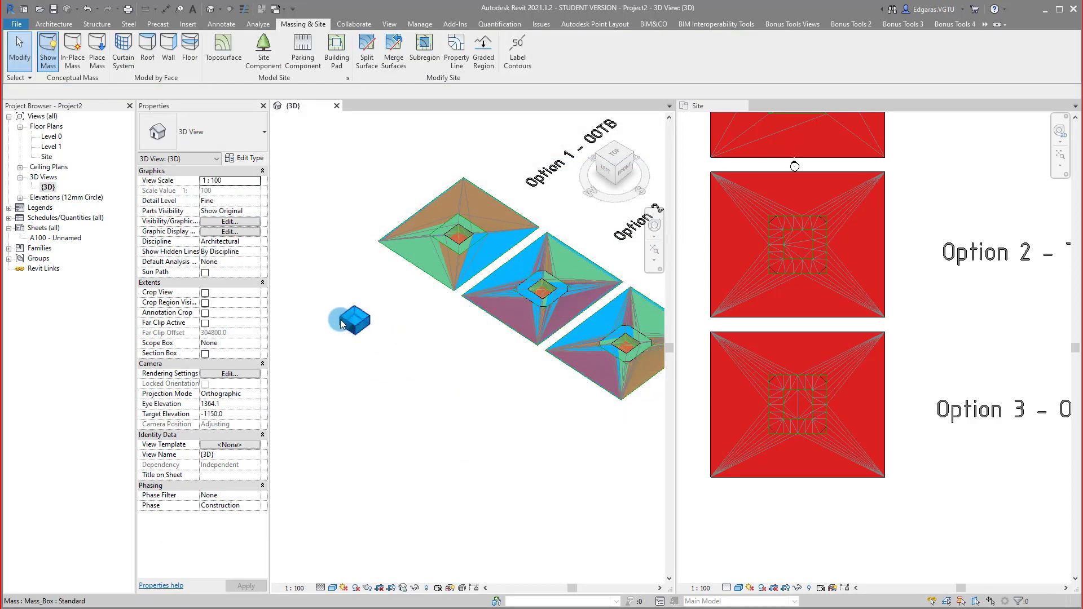
- Select the mass box and check its gross surface area and gross volume
left_click(358, 319)
middle_click_drag(355, 391, 382, 390, "shift")
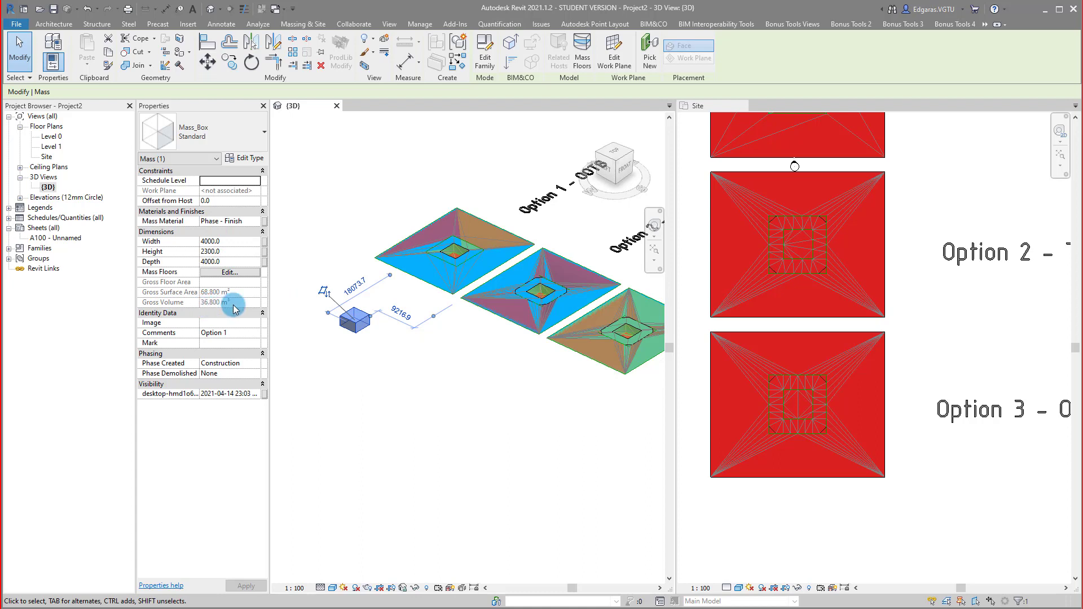
left_click(431, 390)
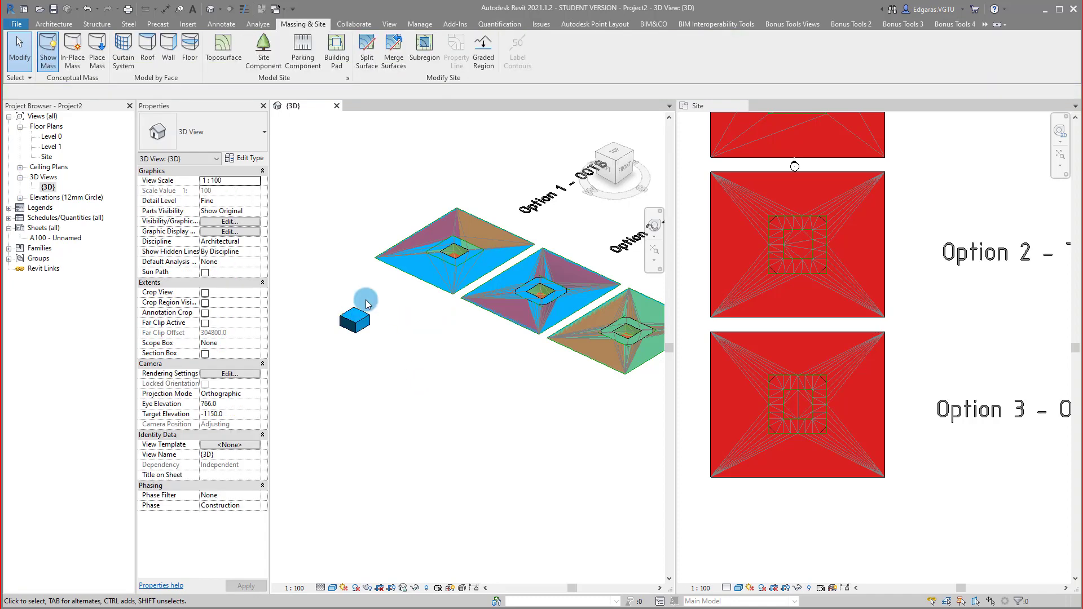
- Start a new in-place mass named Construction Pit
left_click(70, 70)
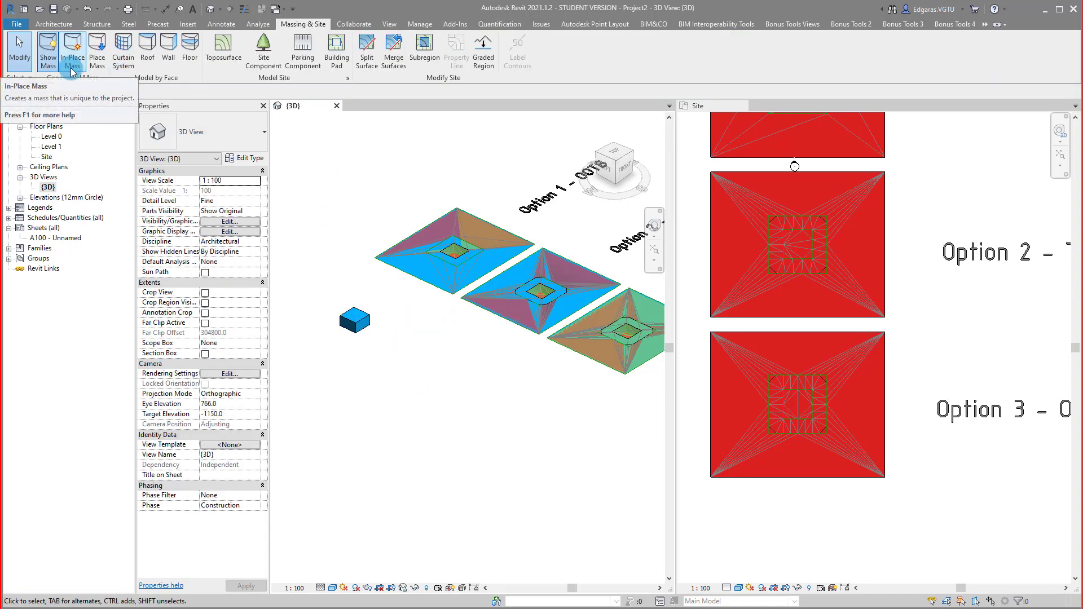
left_click(71, 71)
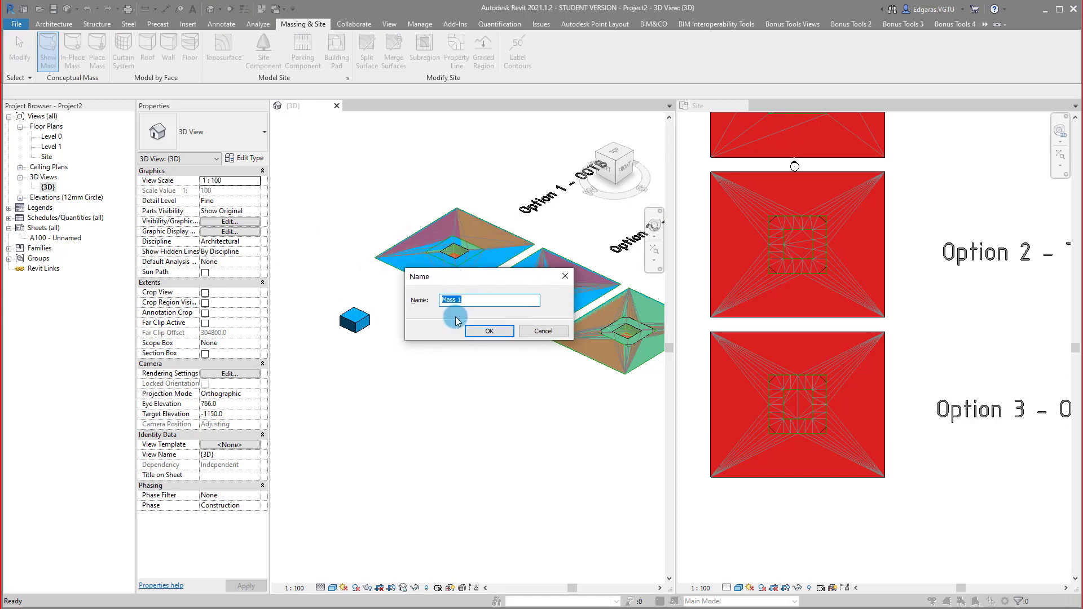
type("Construction Pit")
left_click(491, 332)
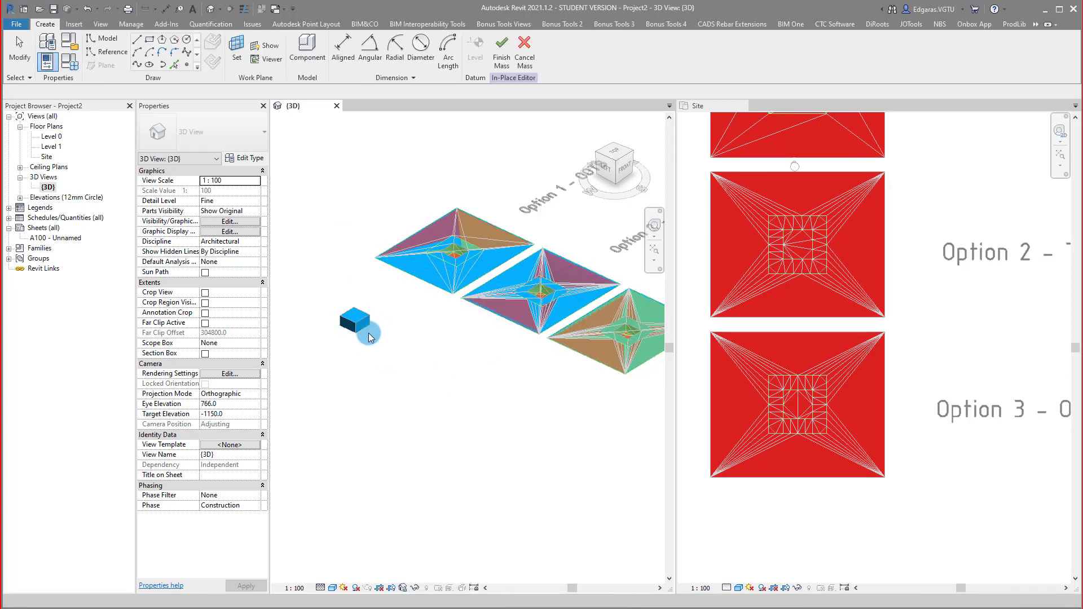
- Trace the outer and inner square outlines of the Option 1 pit as model lines picked from existing edges on Level 0
left_click(174, 66)
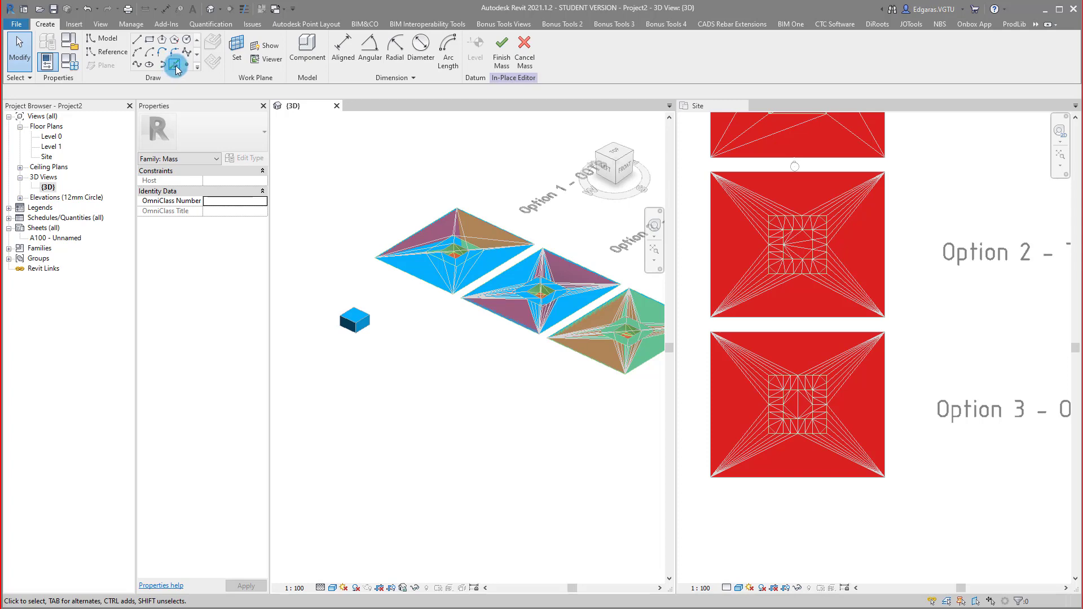
left_click(529, 179)
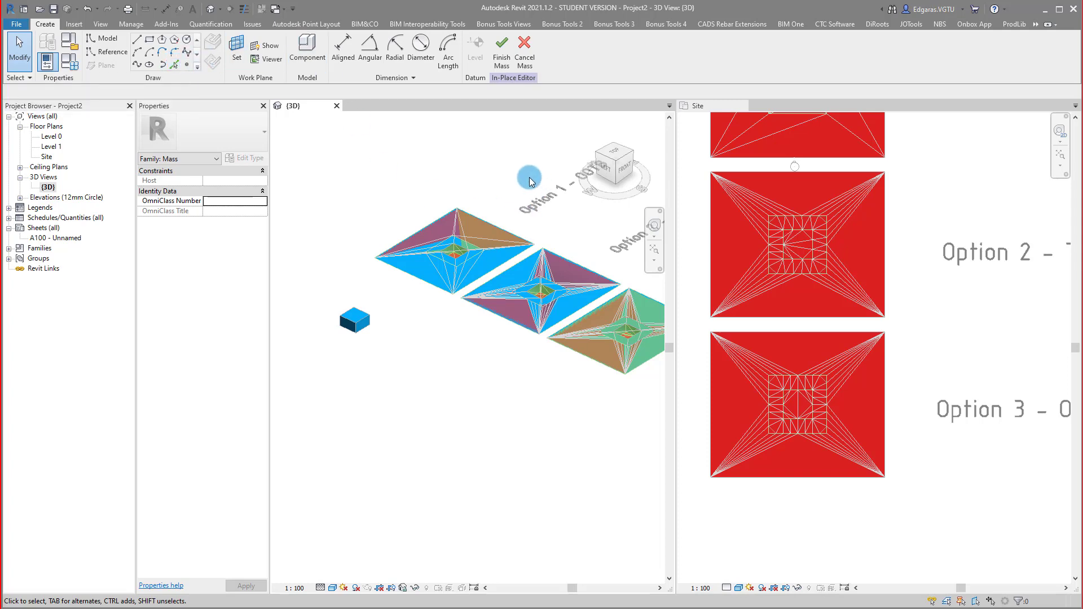
scroll(455, 176, "up", 5)
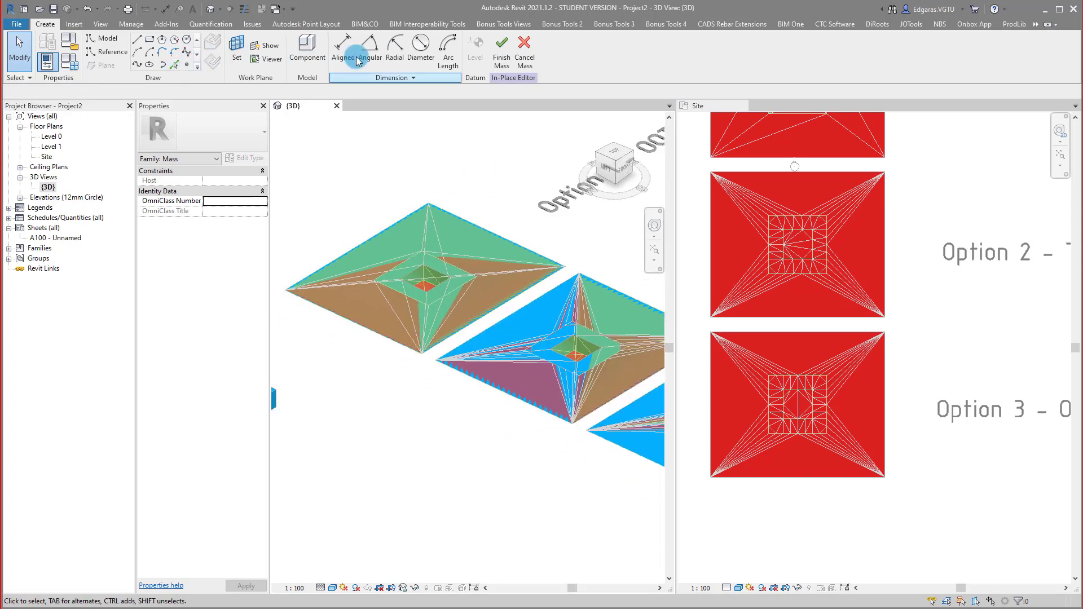
left_click(431, 262)
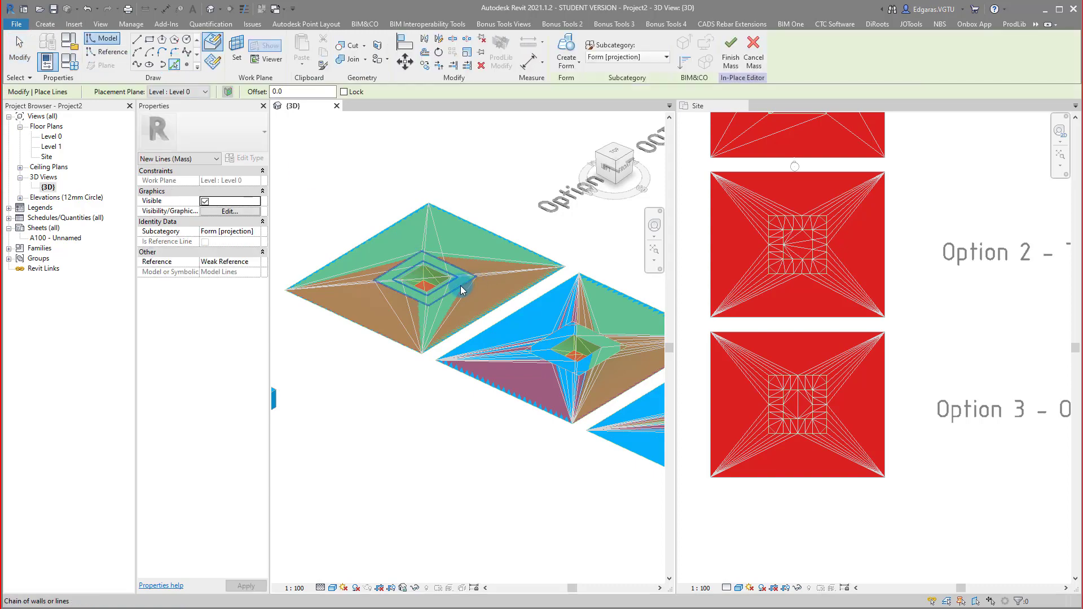
middle_click_drag(460, 285, 389, 297, "shift")
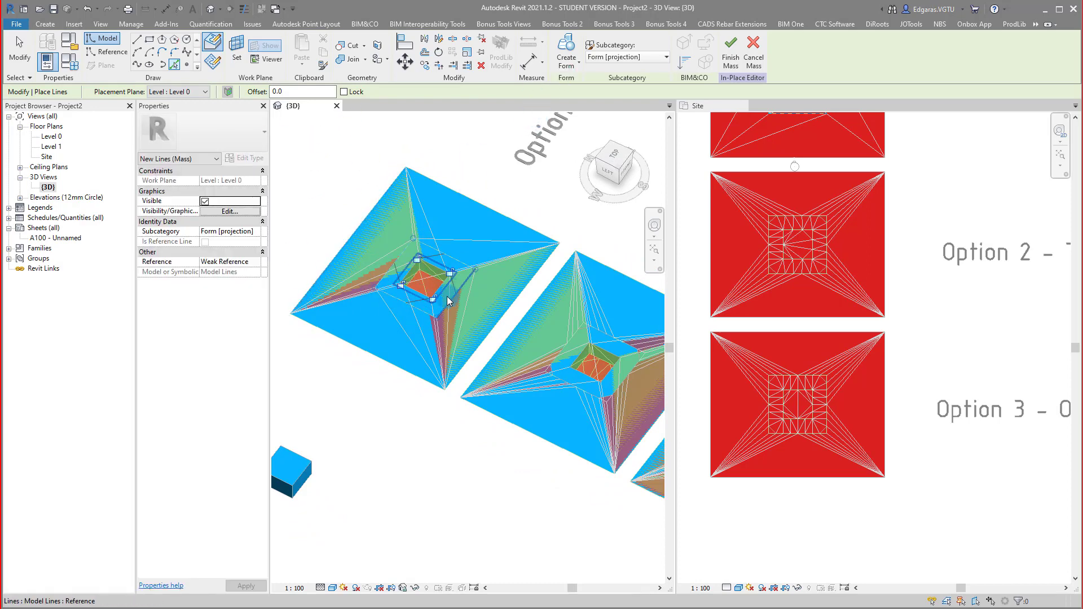
scroll(414, 300, "up", 2)
middle_click_drag(413, 300, 421, 290, "shift")
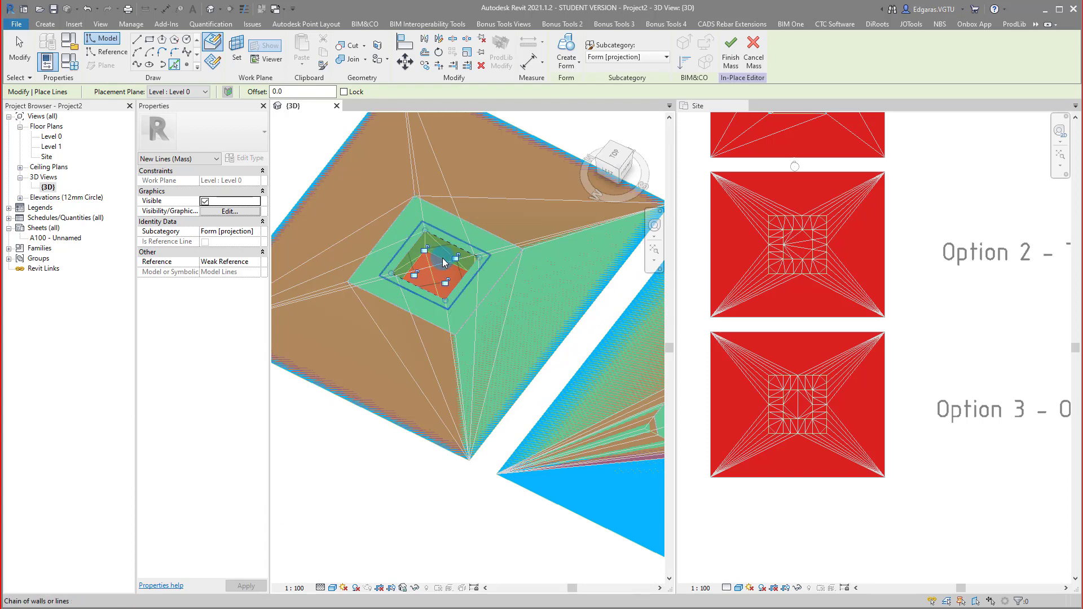
middle_click_drag(395, 271, 380, 310, "shift")
key("Escape")
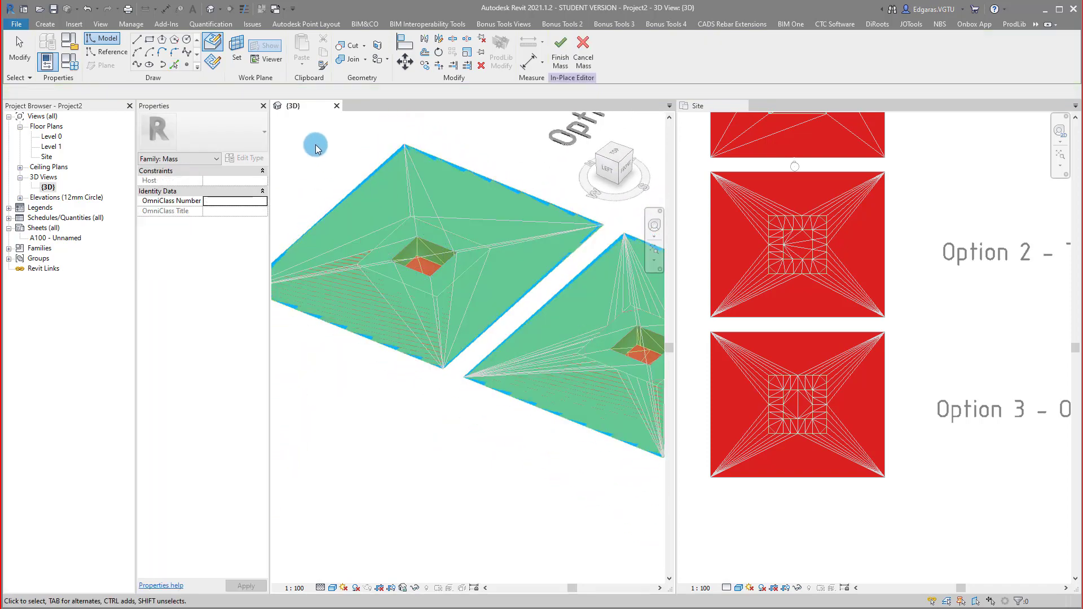
- Select the inner square loop and, from the left side view, move it 2000 mm down with the move constraint turned off
left_click_drag(314, 142, 495, 323)
mouse_move(443, 377)
middle_mouse_down("shift")
mouse_move(435, 278)
mouse_move(466, 384)
mouse_move(448, 383)
middle_mouse_up("shift")
left_click(402, 415)
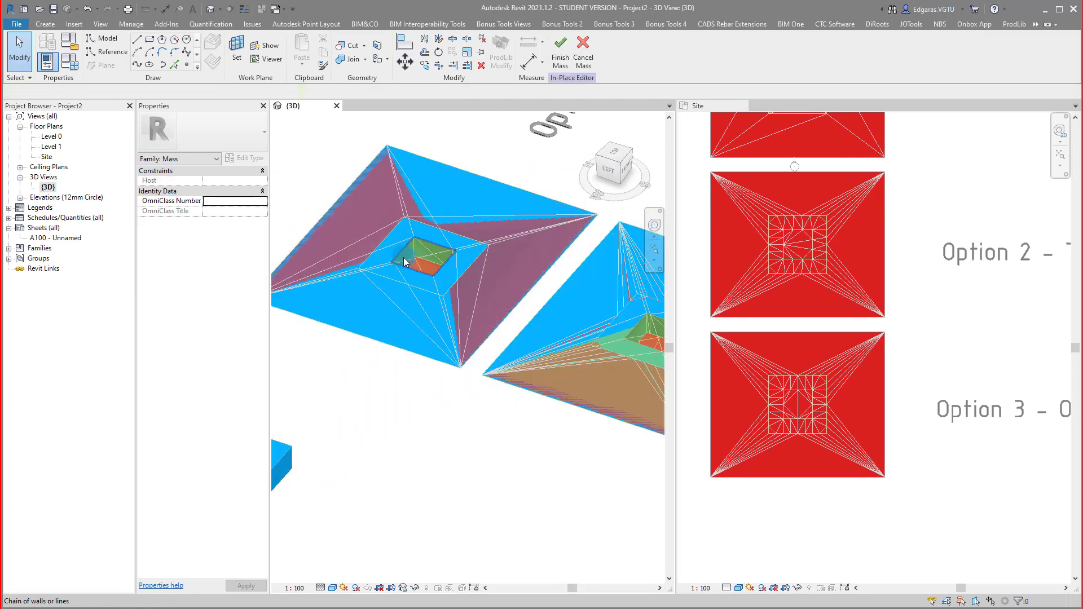
left_click(410, 268)
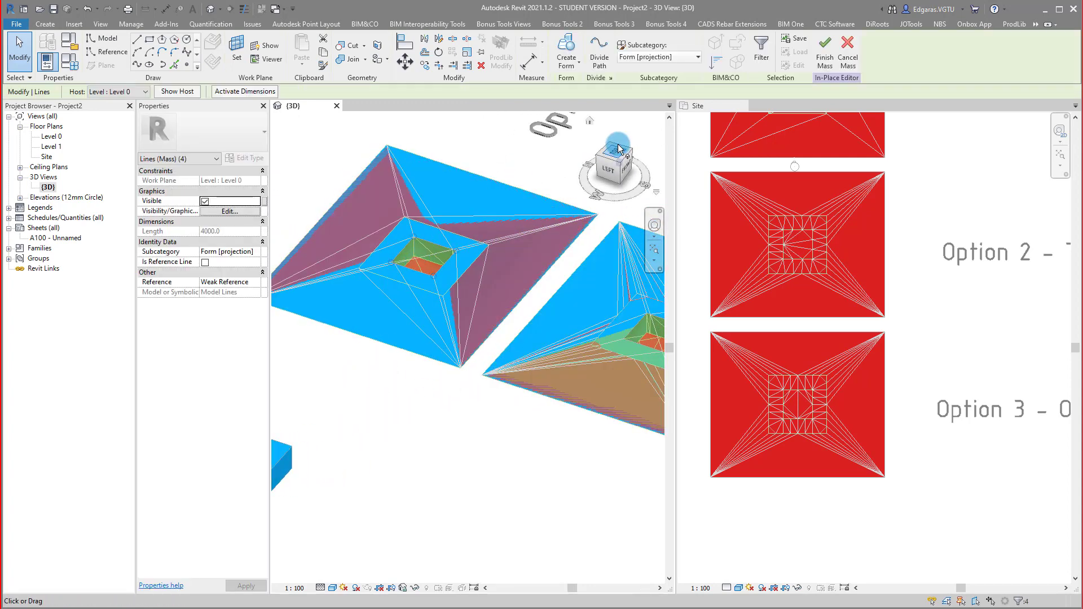
left_click(614, 173)
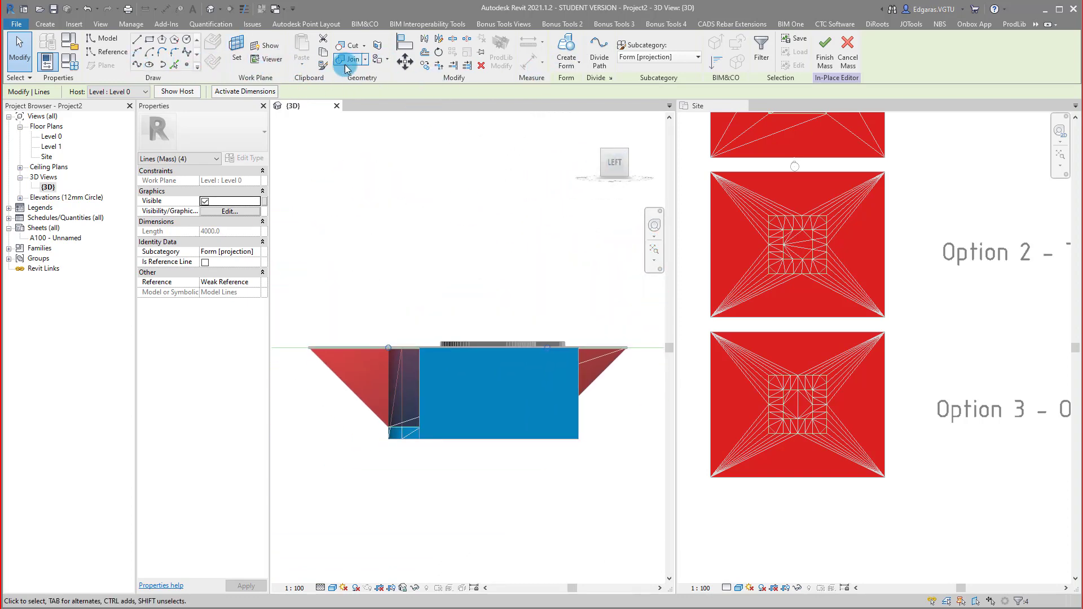
left_click(405, 61)
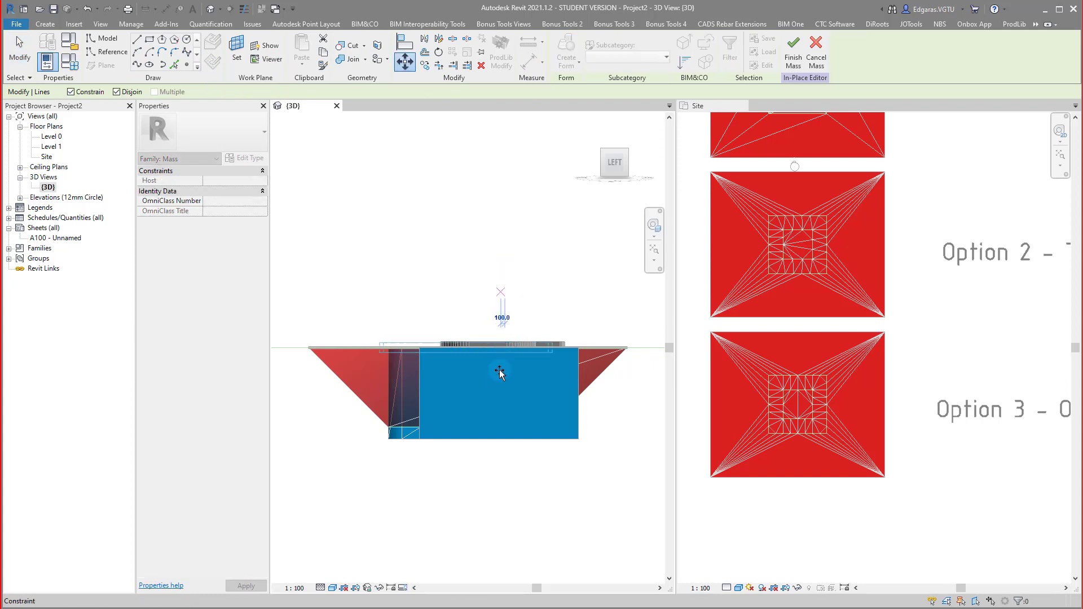
left_click(510, 304)
left_click(70, 92)
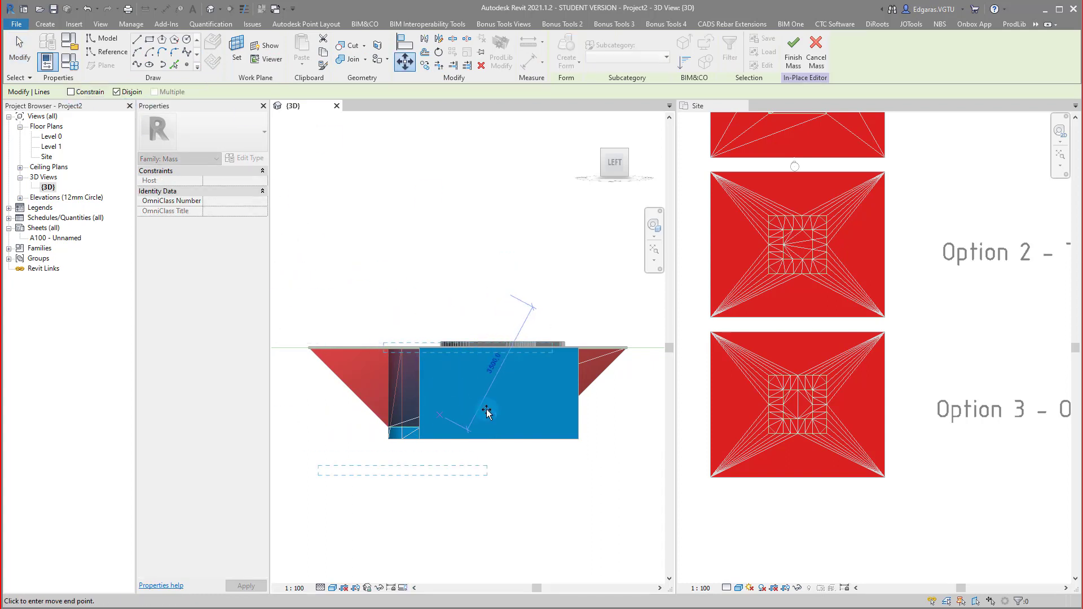
left_click(505, 370)
- Create a solid form from the two square loops and finish the Construction Pit mass
scroll(497, 266, "down", 2)
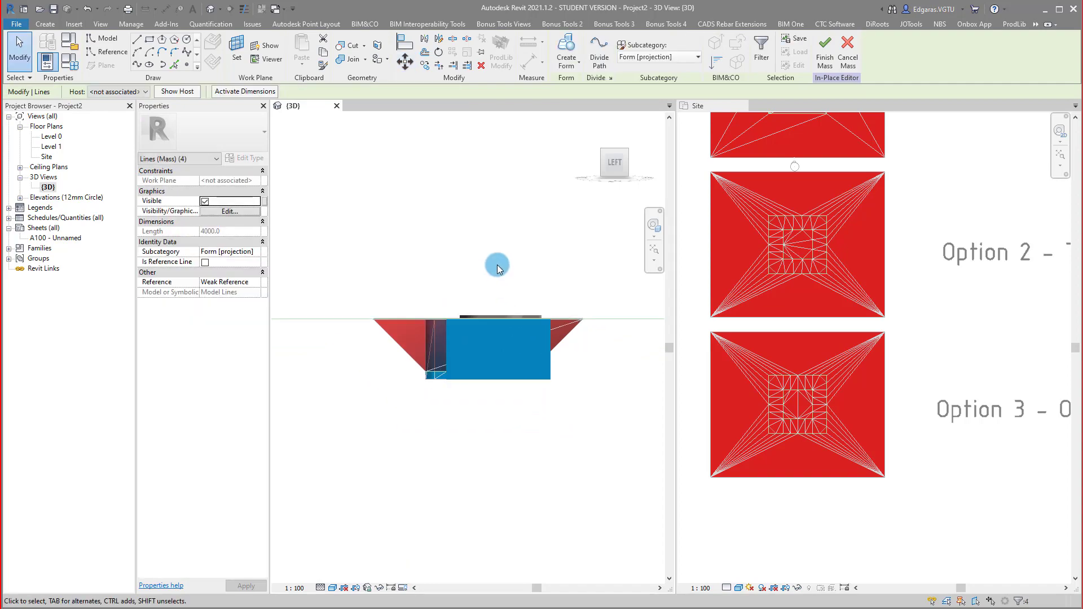
middle_click_drag(499, 268, 473, 366, "shift")
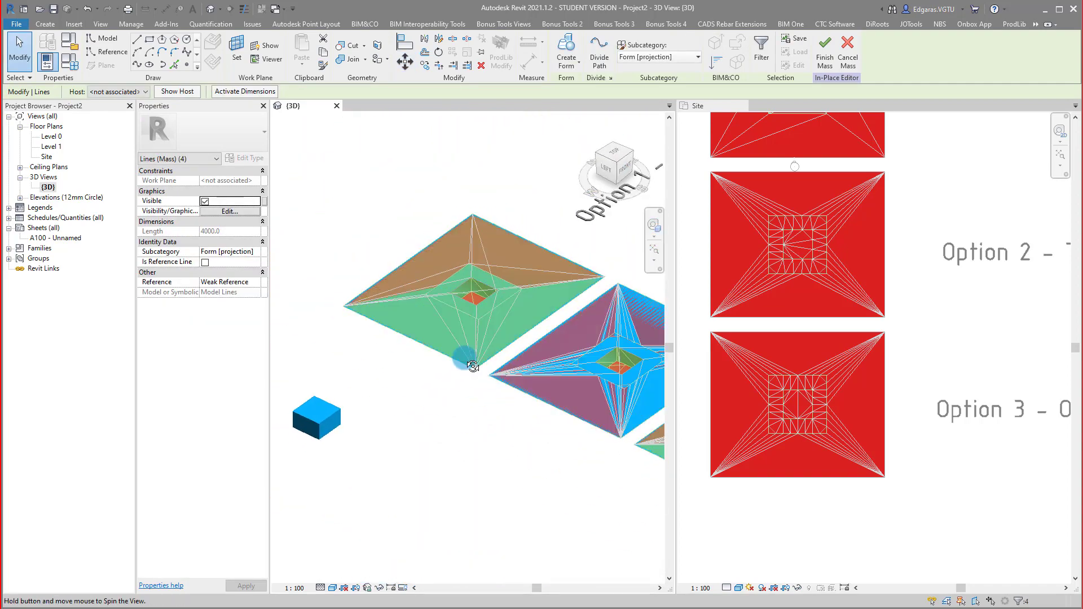
left_click(479, 141)
left_click_drag(365, 204, 557, 354)
left_click(567, 73)
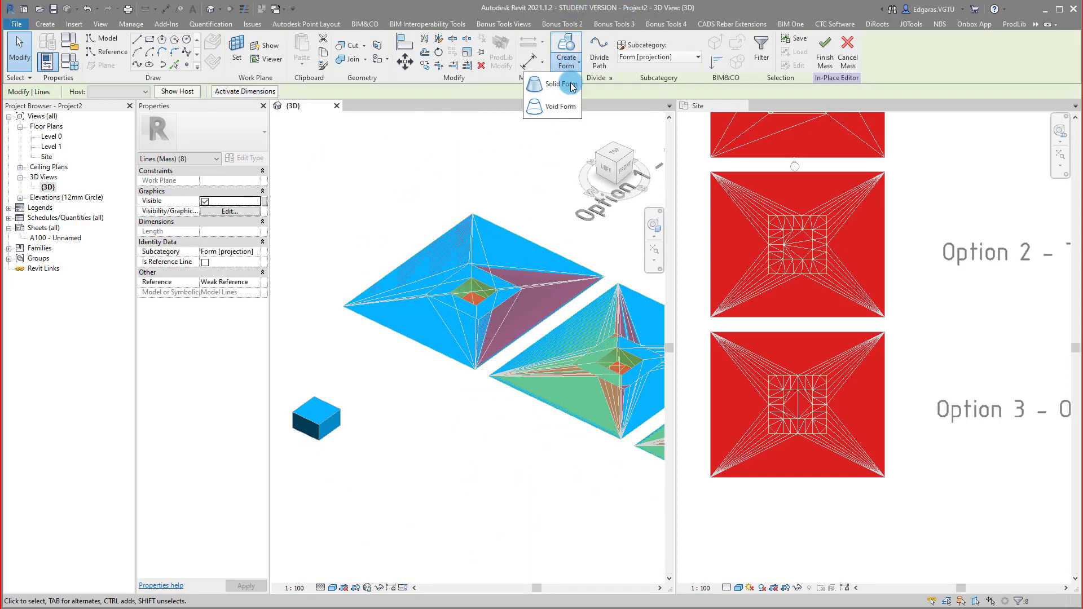
left_click(565, 92)
left_click(426, 216)
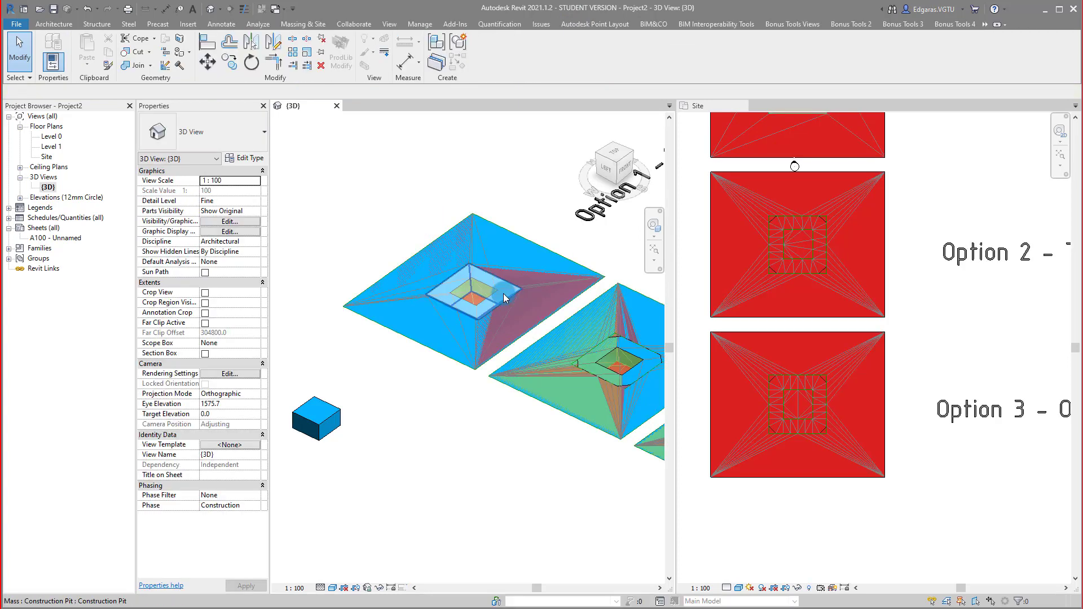
- Move the Construction Pit mass out of the Option 1 ground surface to the free area beside the blue box
scroll(509, 269, "down", 3)
left_click(484, 290)
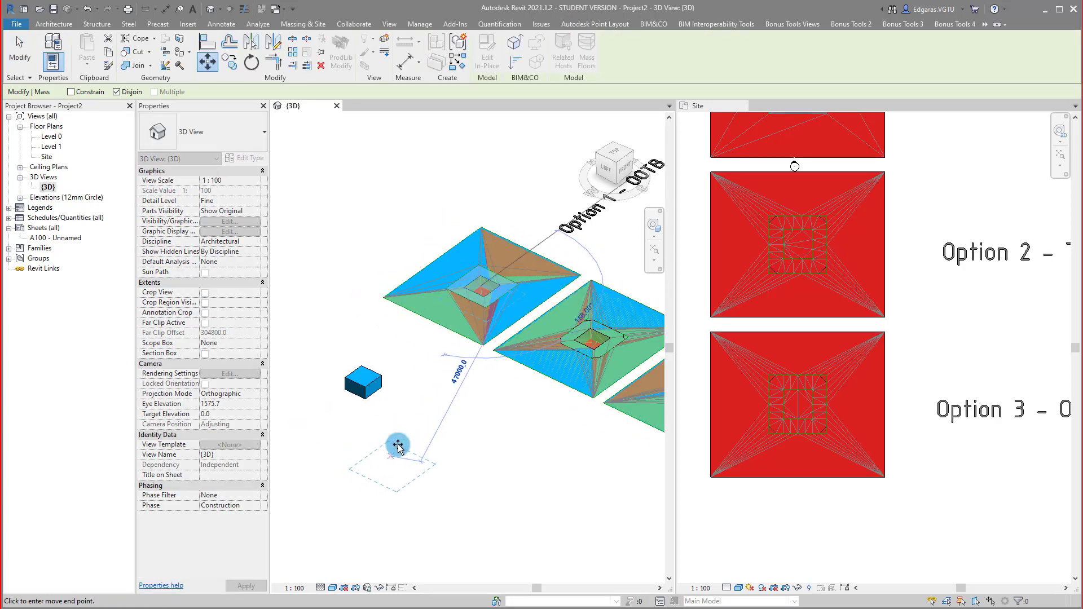
left_click(413, 406)
left_click(426, 471)
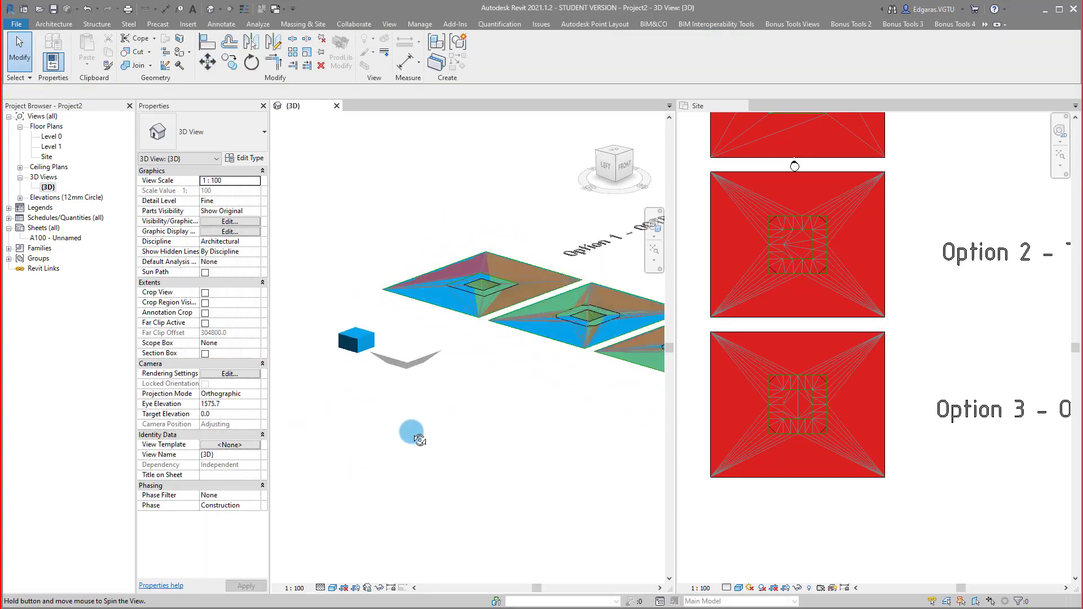
scroll(406, 434, "up", 3)
scroll(426, 361, "up", 3)
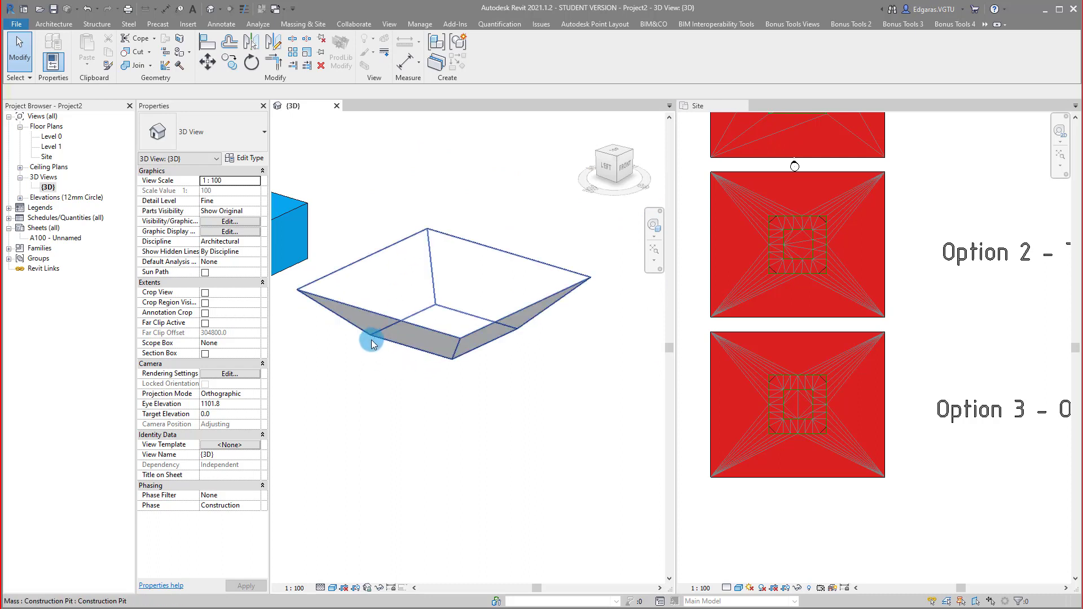
- Edit the Construction Pit mass in place and create a new form 300 mm deep from its bottom face
left_click(403, 338)
scroll(405, 336, "down", 1)
middle_click_drag(405, 336, 418, 348, "shift")
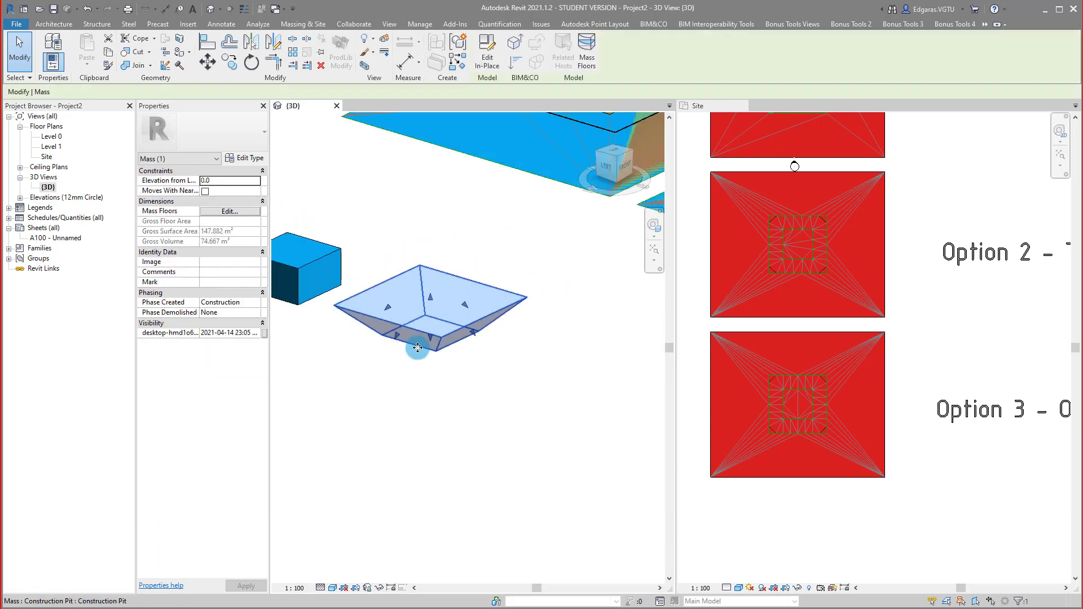
double_click(418, 348)
middle_click_drag(423, 455, 442, 373, "shift")
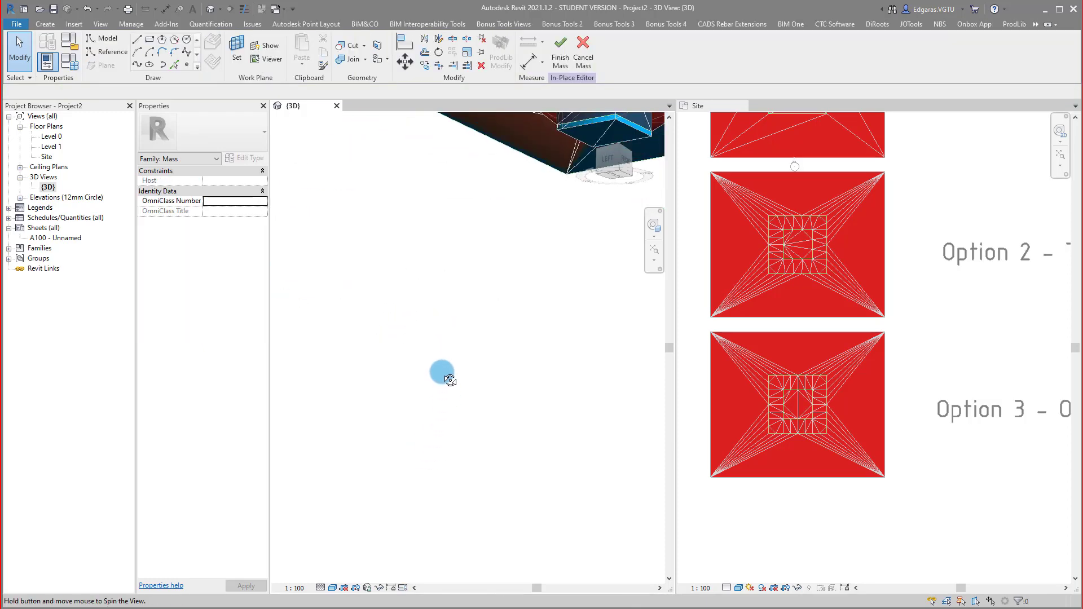
middle_click_drag(442, 282, 445, 424)
scroll(387, 210, "up", 3)
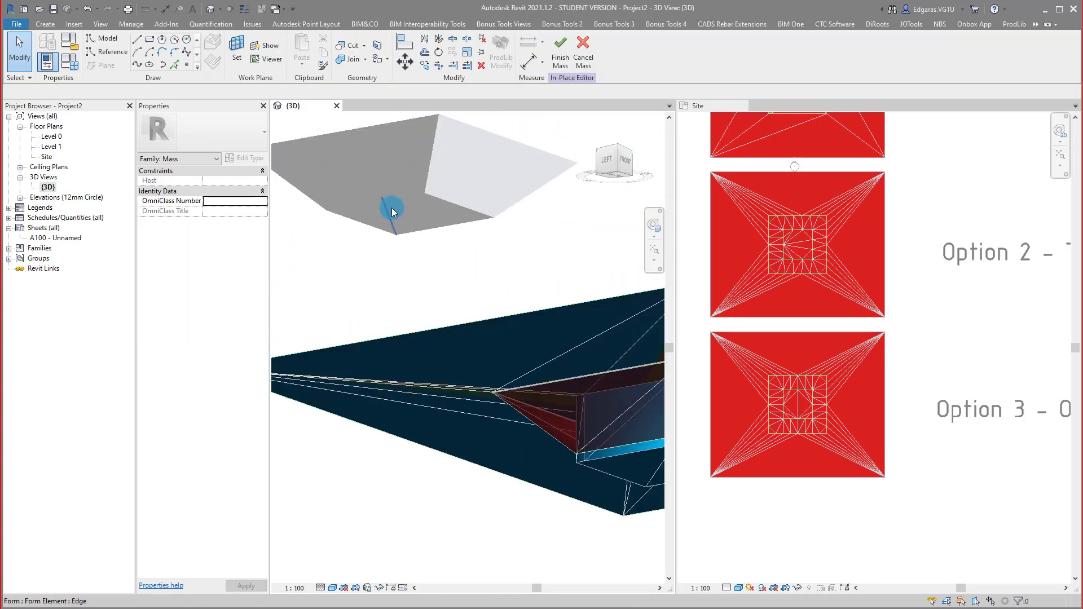
left_click(405, 205)
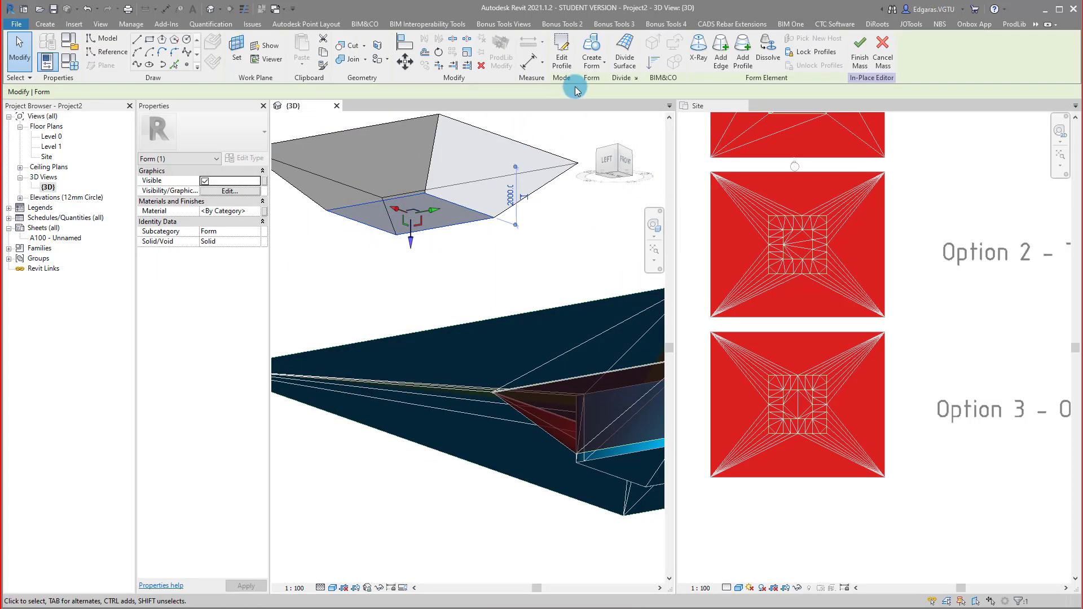
left_click(594, 51)
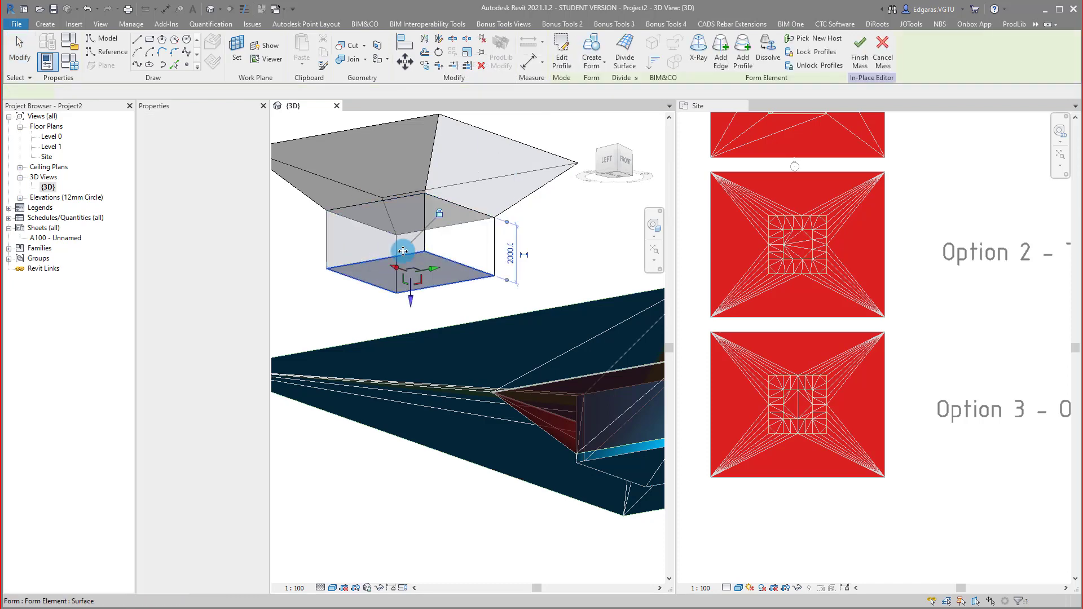
left_click(510, 248)
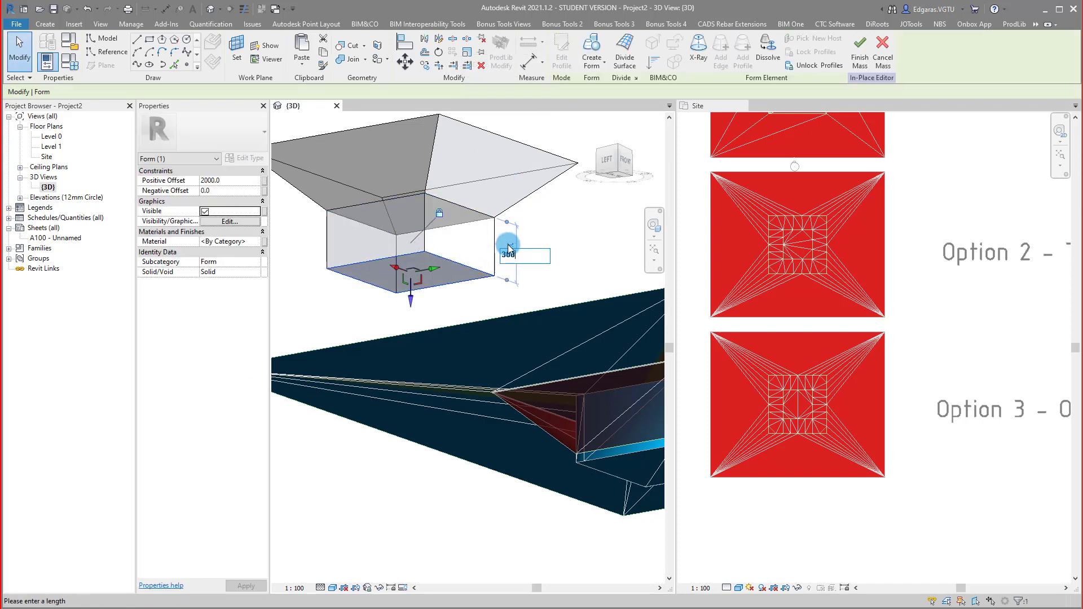
type("300")
key("Return")
- Assign the Phase - Construction material to both pit forms, finding it with the search term phase
scroll(479, 259, "down", 3)
left_click_drag(334, 153, 546, 266)
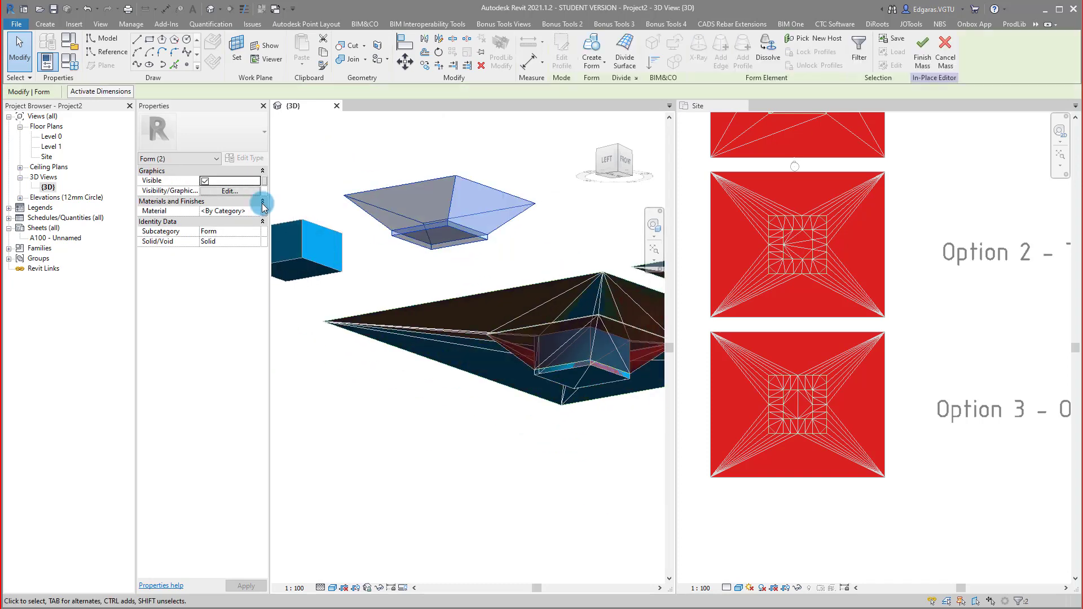
left_click(255, 216)
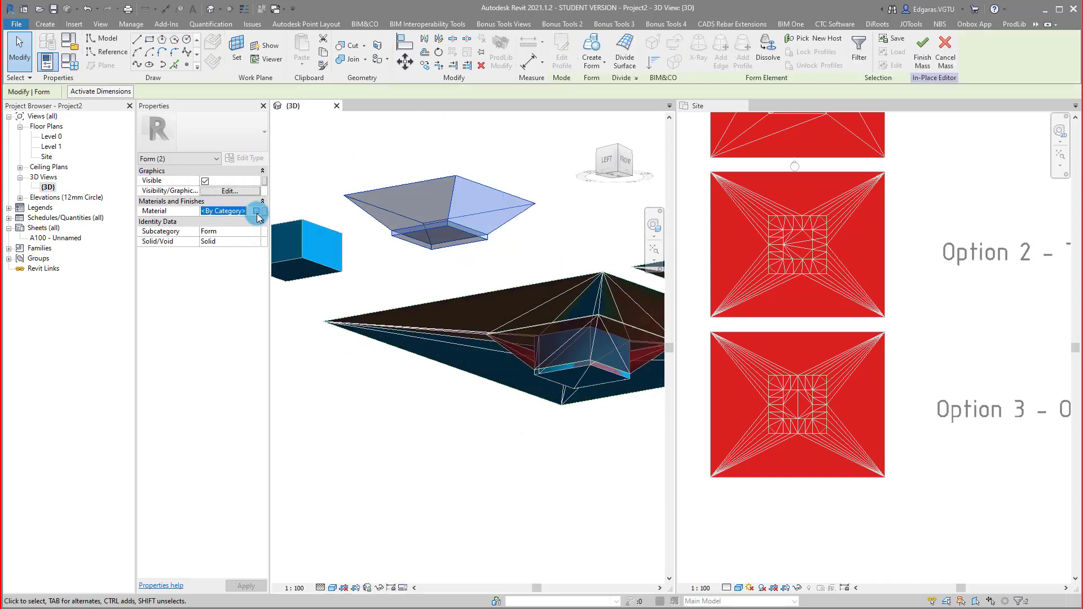
left_click(256, 211)
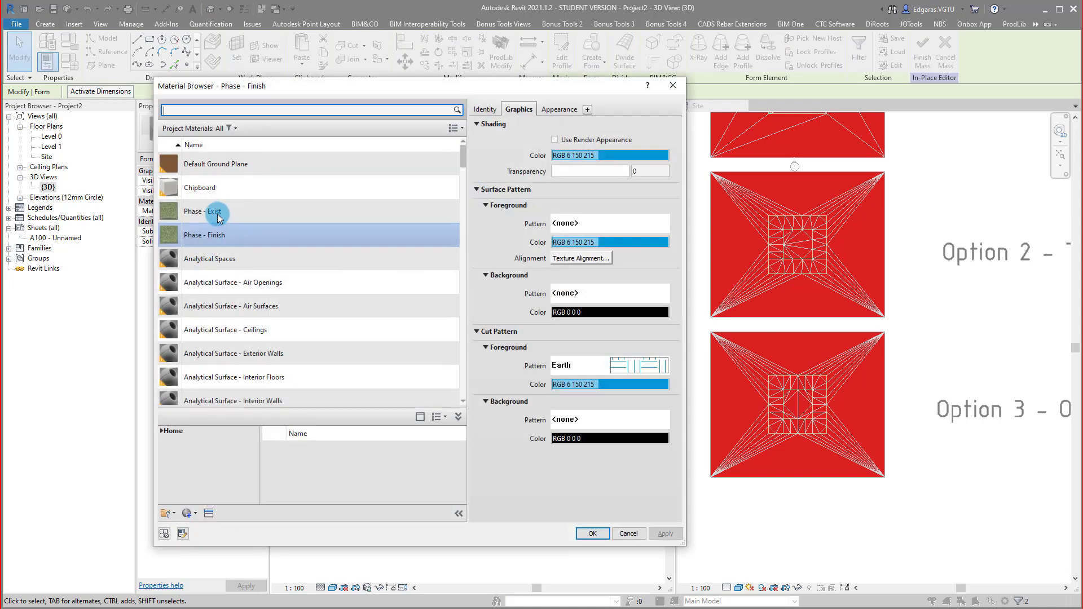
left_click(233, 129)
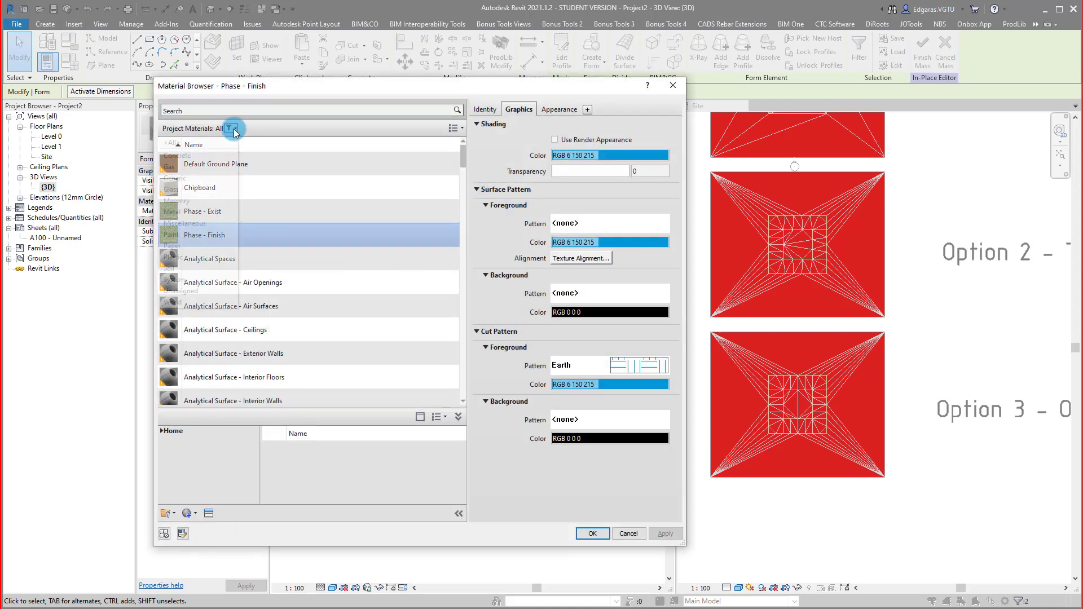
left_click(219, 112)
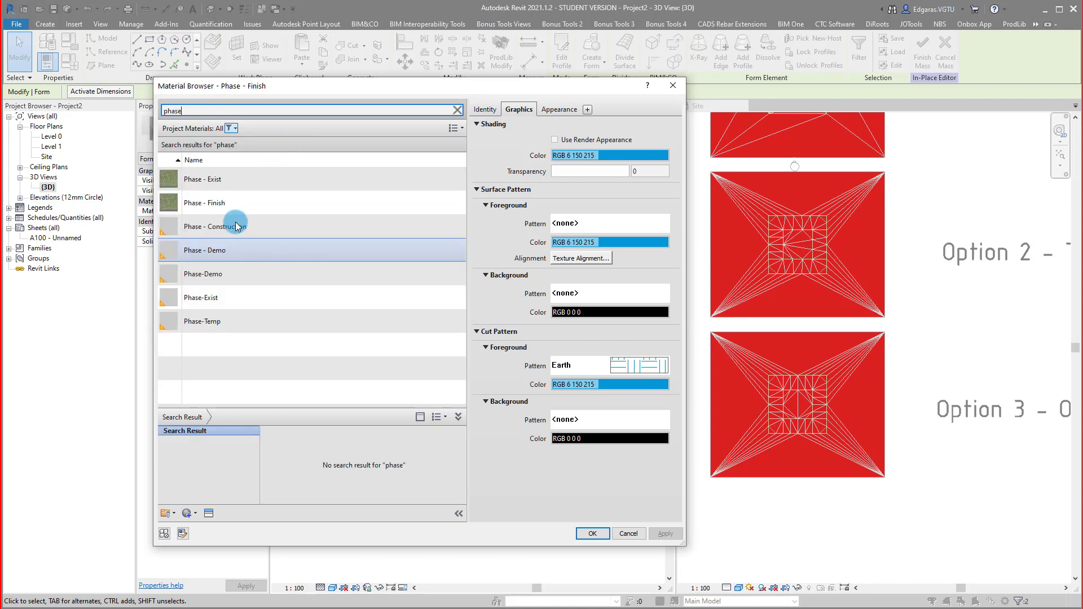
left_click(235, 228)
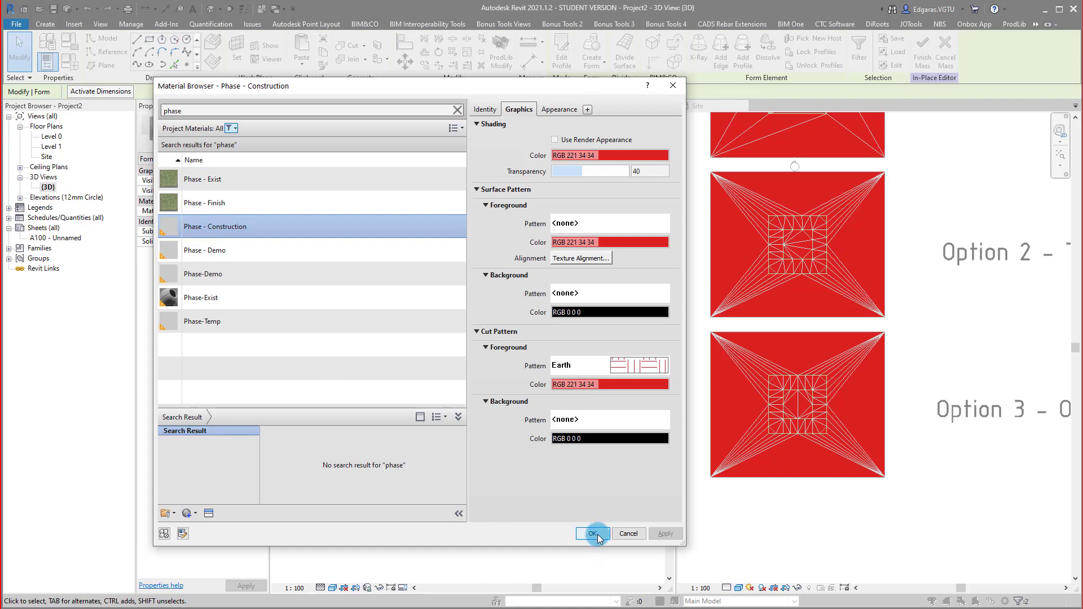
left_click(592, 534)
left_click(427, 273)
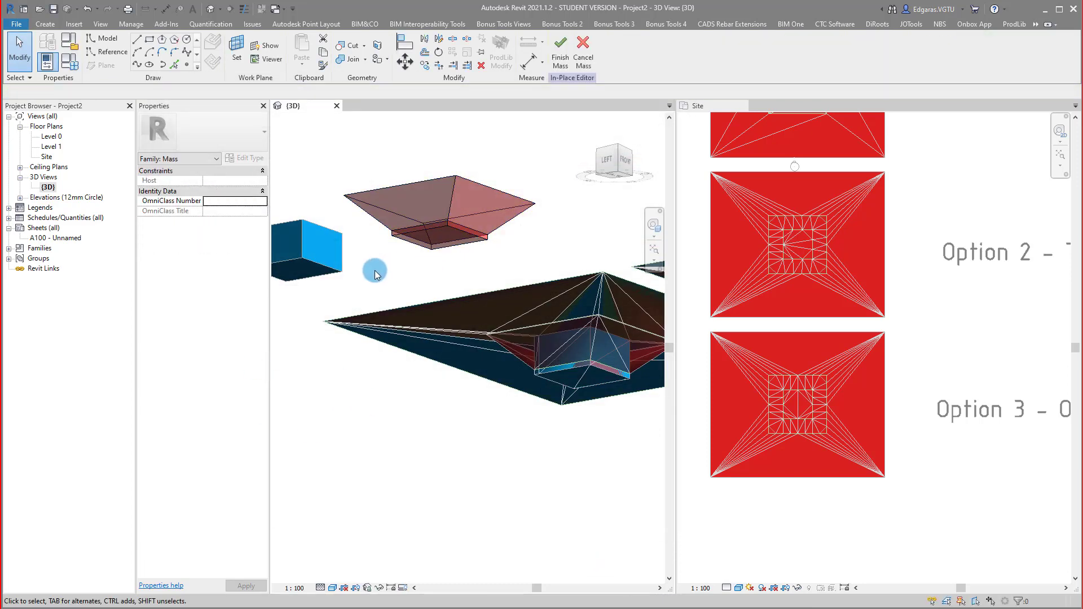
- Finish the in-place mass and give the Construction Pit mass the comment Option 1 and the mark M02
scroll(346, 146, "down", 1)
middle_click_drag(346, 145, 471, 92, "shift")
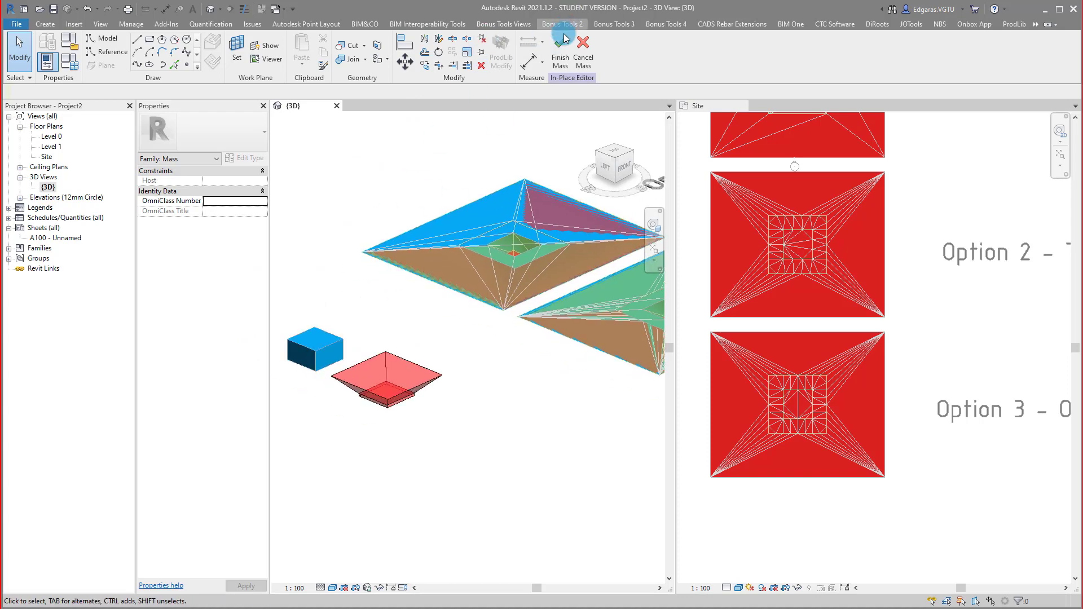
left_click(560, 50)
left_click(411, 394)
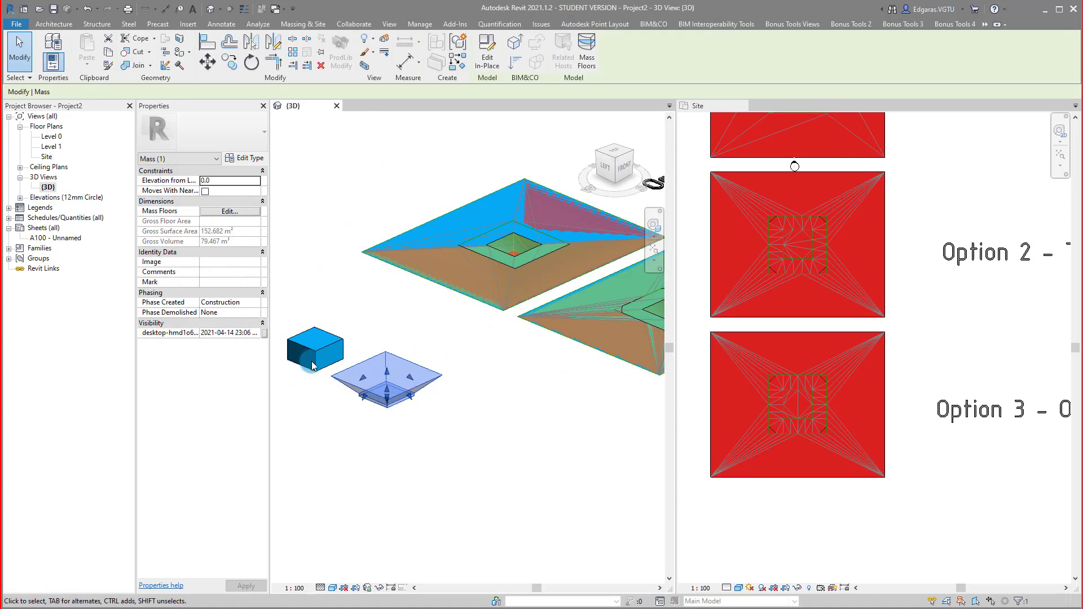
left_click(215, 283)
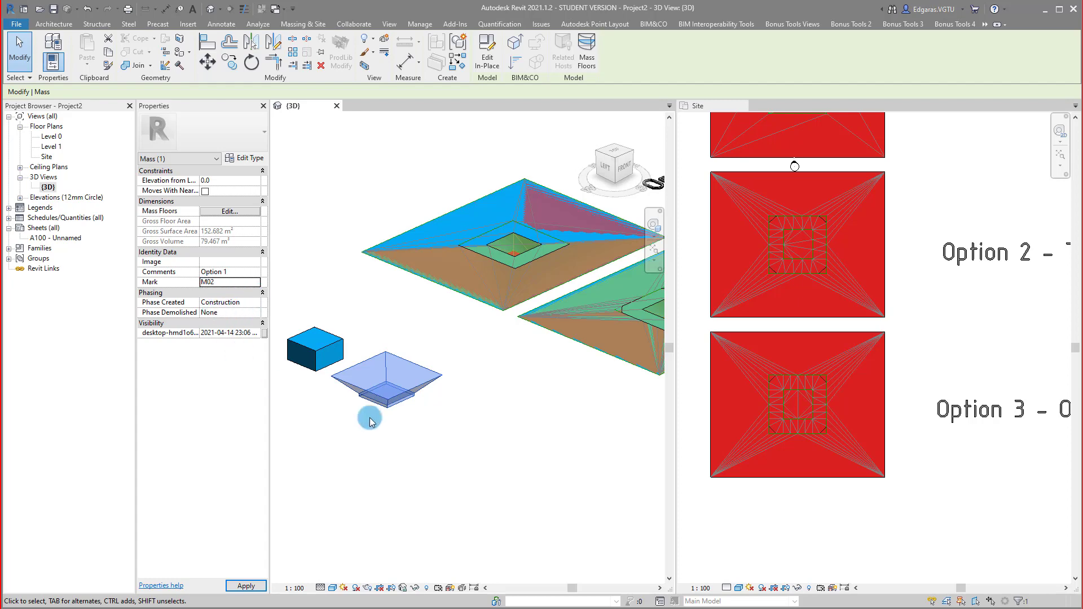
- Copy the Construction Pit mass 14000 mm perpendicular to its side, into the free area away from the blue box
left_click(390, 451)
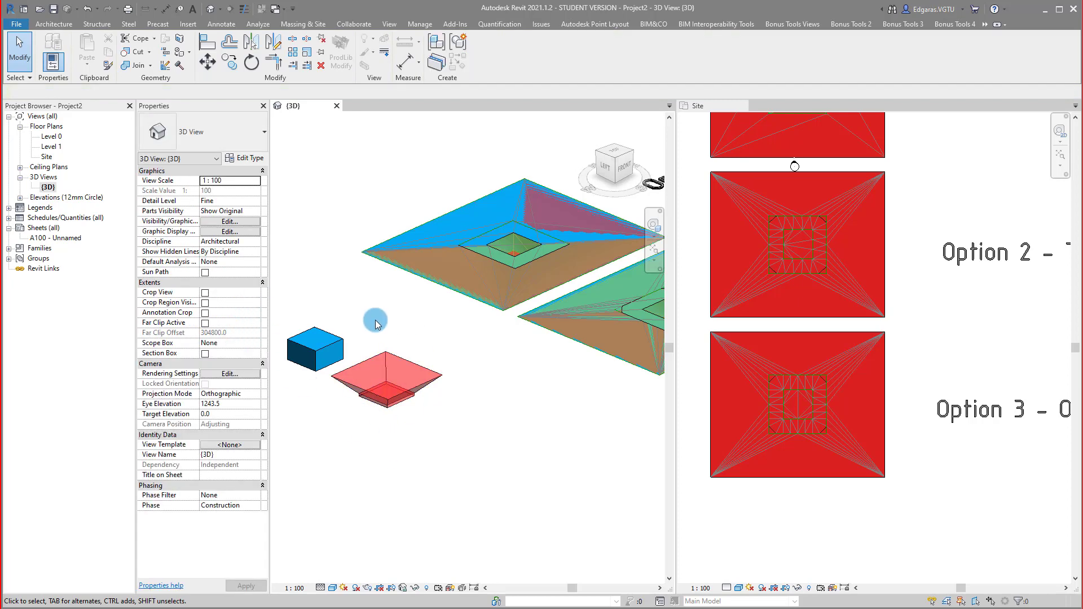
middle_click_drag(403, 442, 416, 399, "shift")
left_click(417, 402)
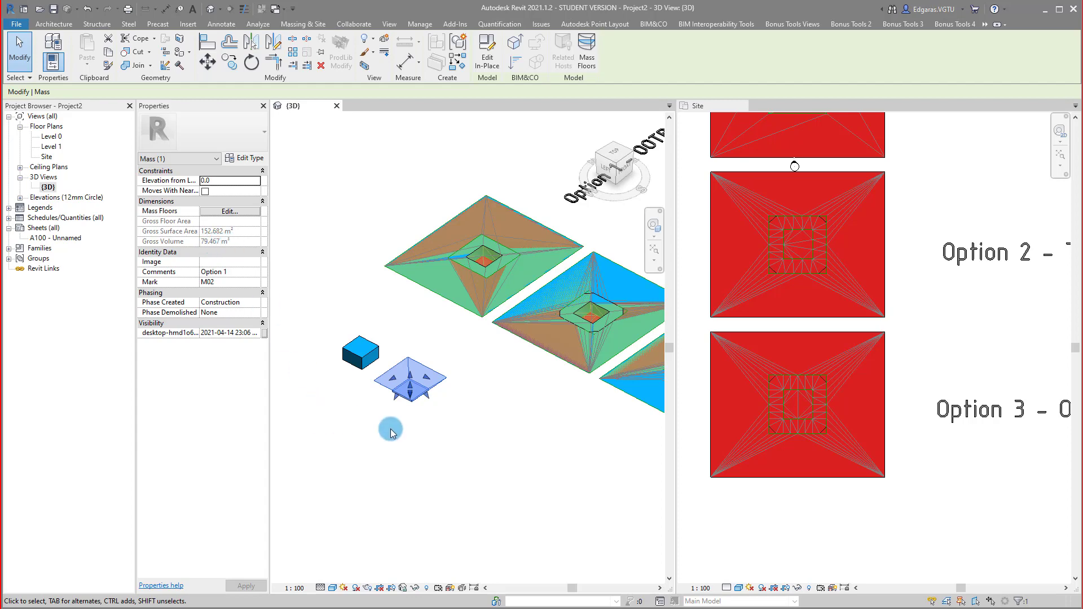
left_click(413, 430)
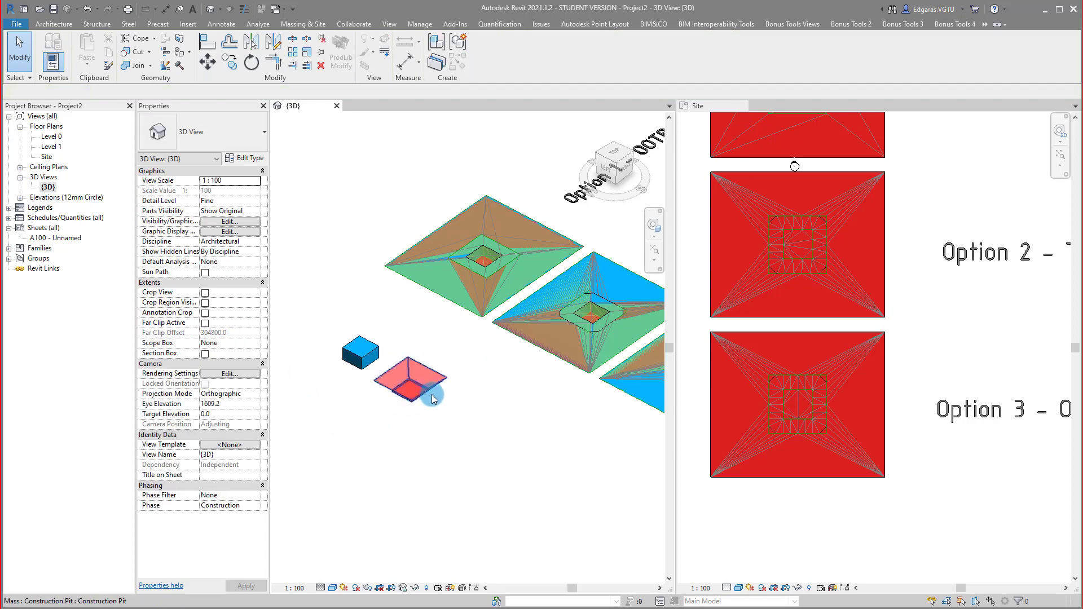
left_click(411, 403)
key("c")
key("o")
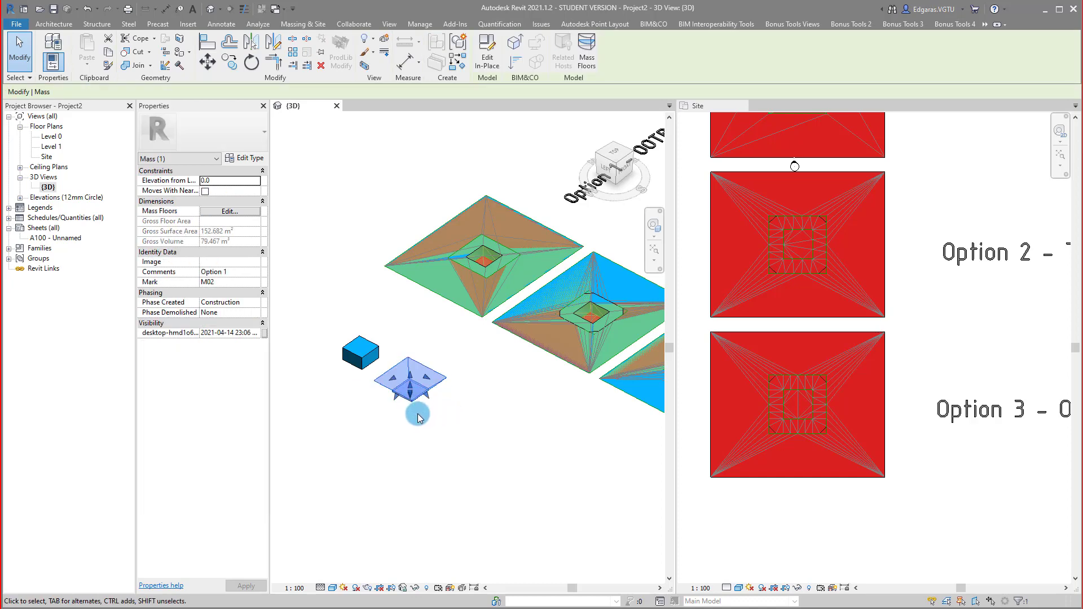
left_click(422, 411)
left_click(487, 444)
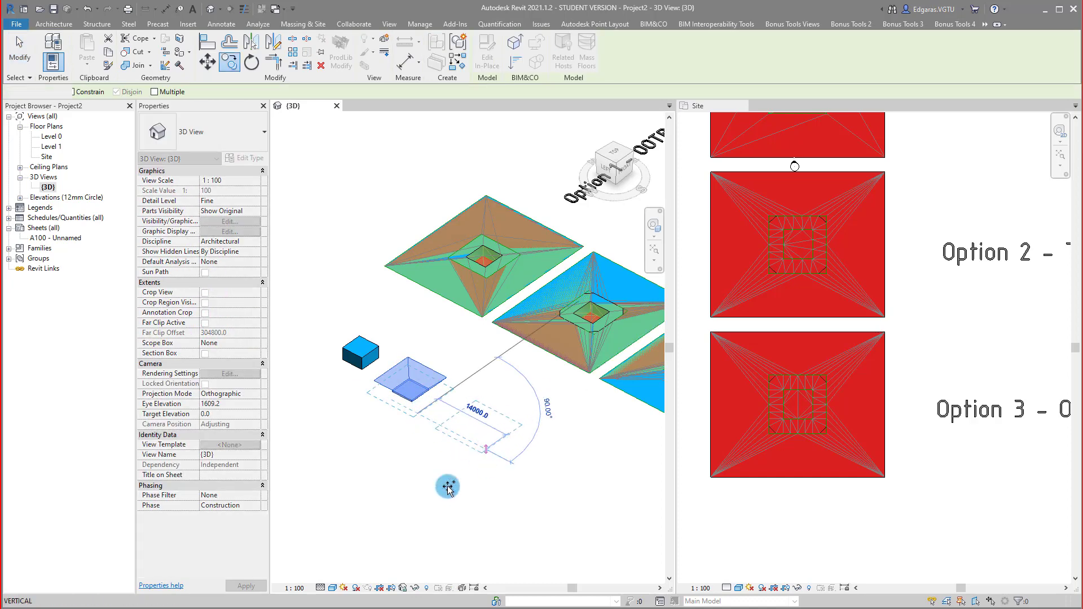
- Move the blue box mass into the copied pit, aligning its corner with the corner of the pit's square bottom in plan
left_click(356, 354)
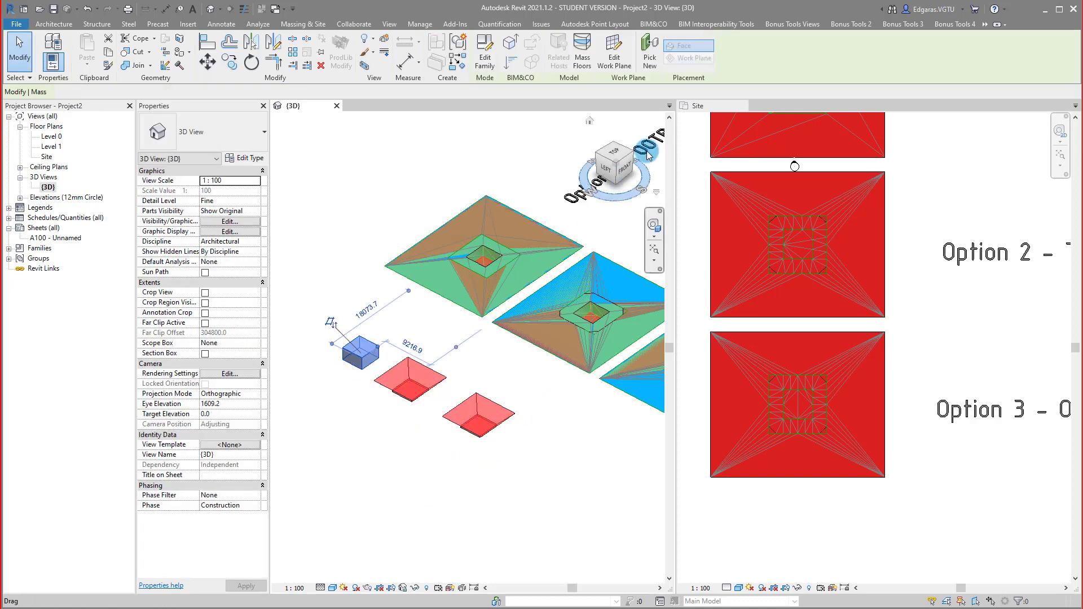
left_click(613, 151)
scroll(429, 347, "down", 5)
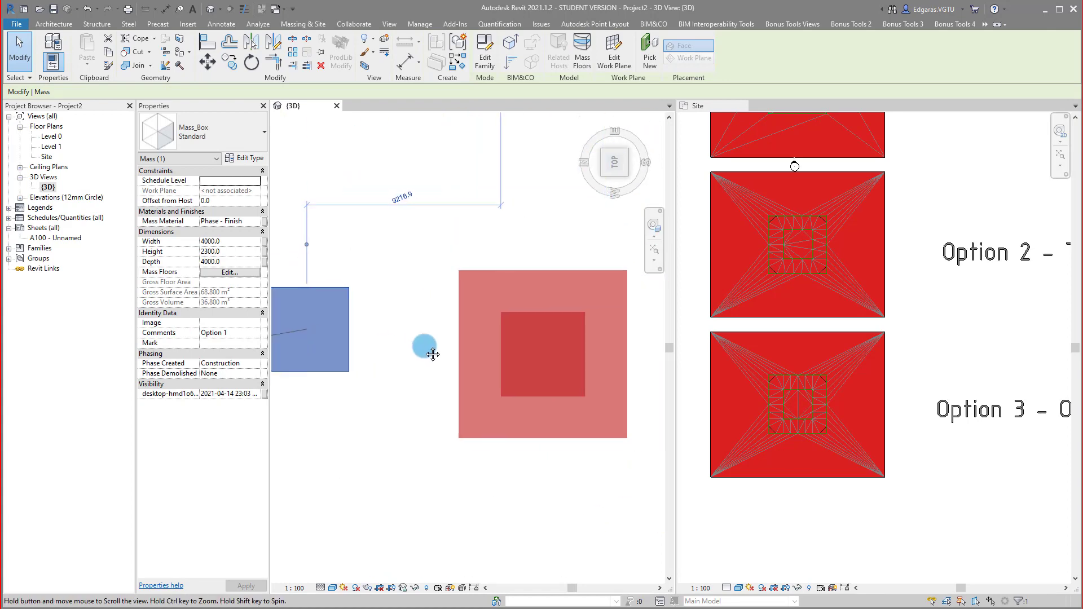
key("m")
key("v")
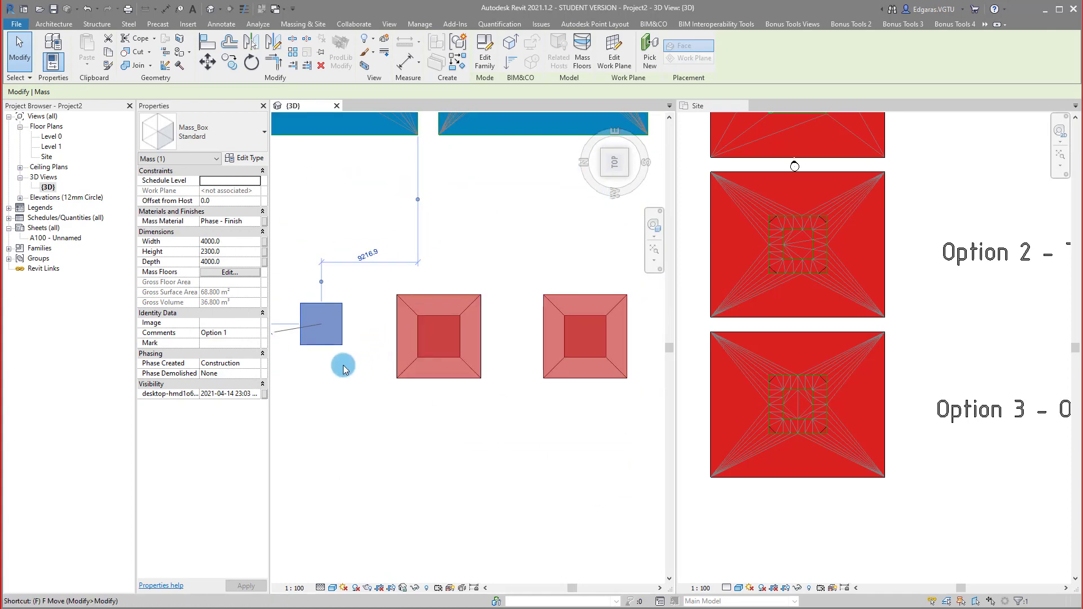
left_click(343, 345)
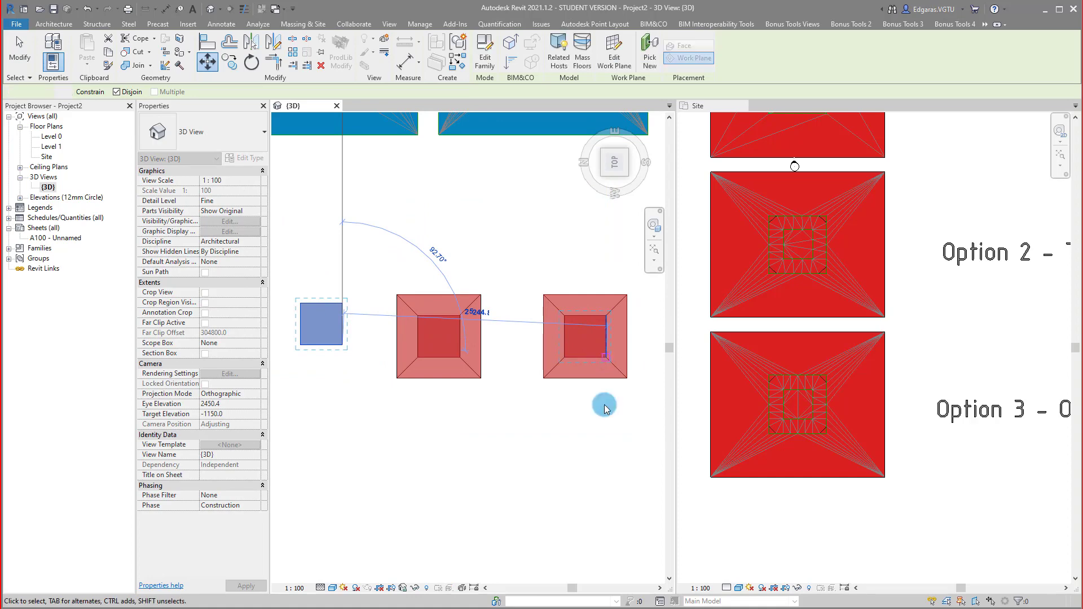
left_click(606, 357)
- Copy the box mass from the copied pit 25100 mm back to the free area beside the original pit
middle_click_drag(570, 440, 555, 400, "shift")
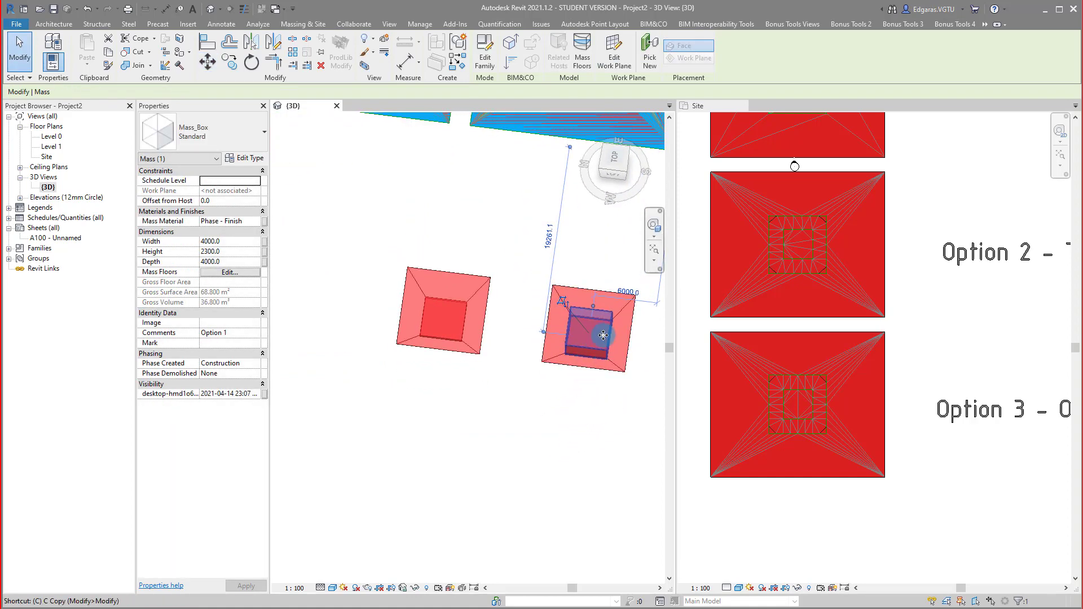
key("c")
key("o")
left_click(602, 353)
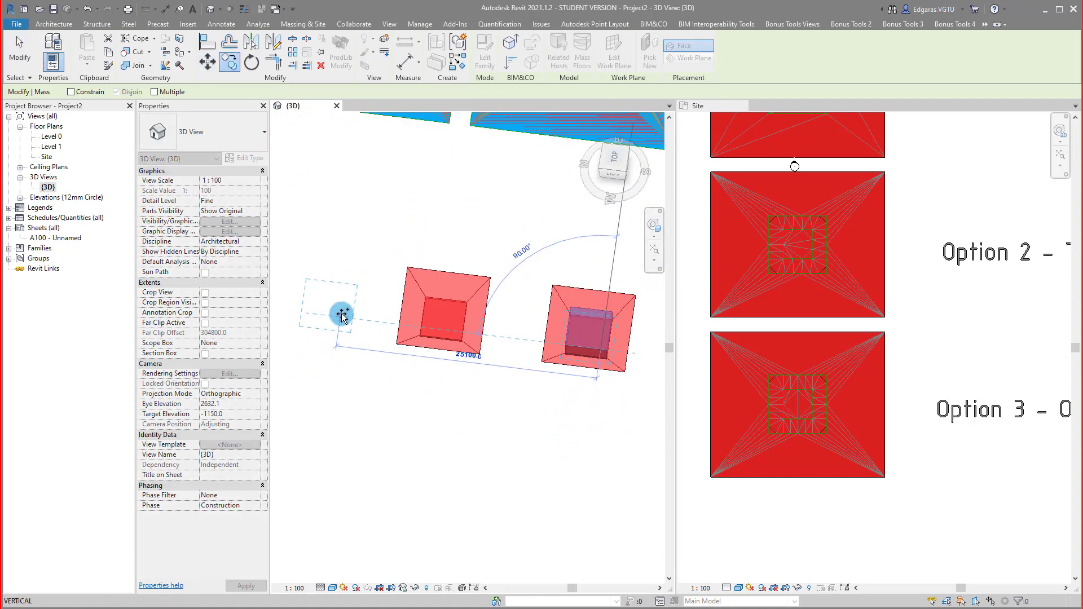
left_click(341, 313)
- Cut the box mass out of the copied Construction Pit mass with Cut Geometry
middle_click_drag(497, 455, 531, 314, "shift")
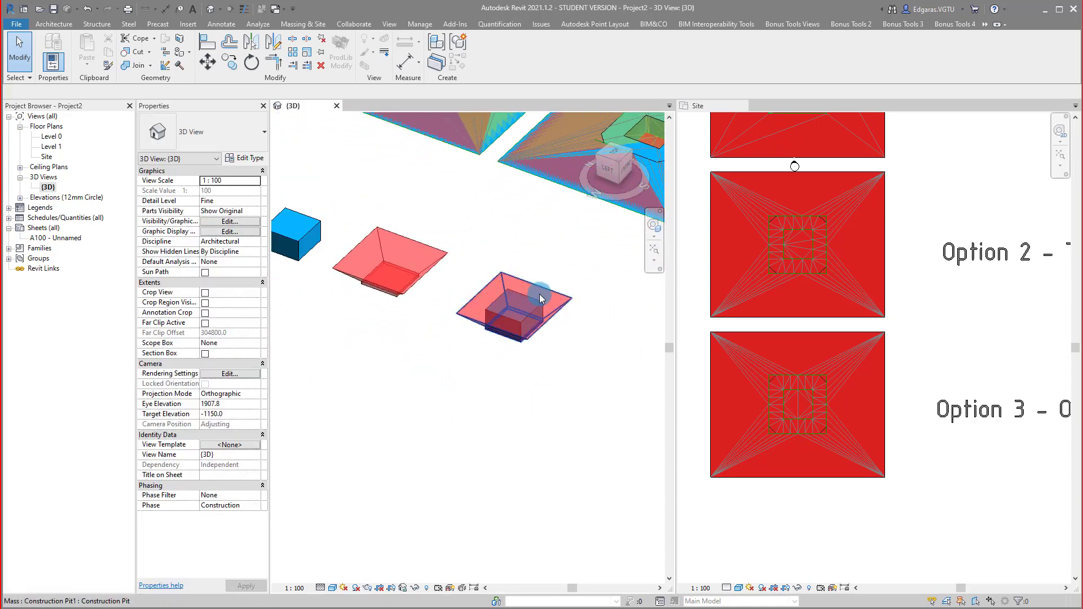
middle_click_drag(492, 366, 476, 387, "shift")
left_click(246, 180)
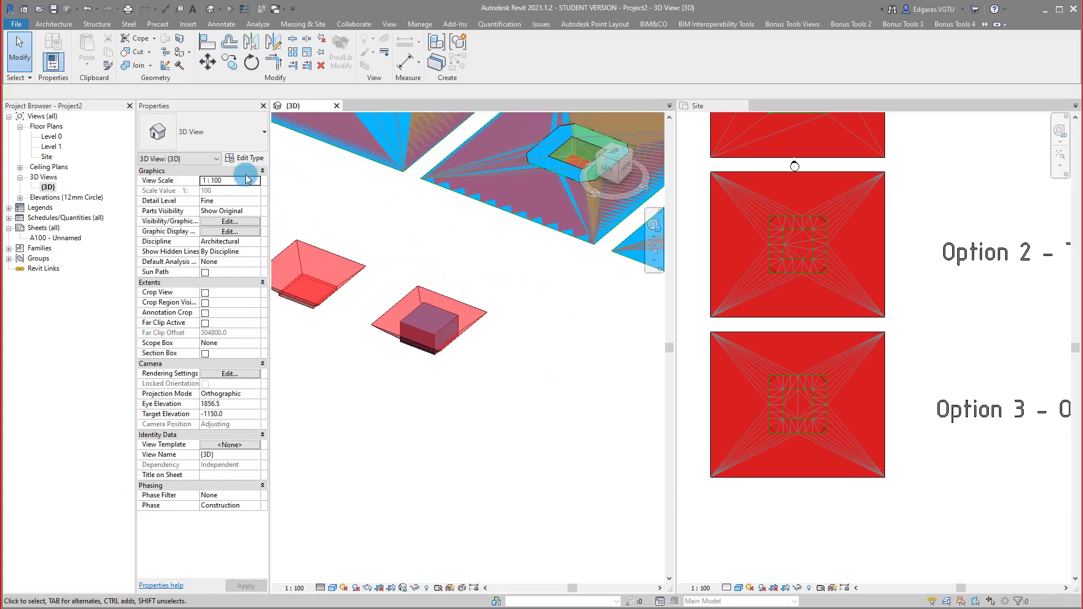
left_click(137, 55)
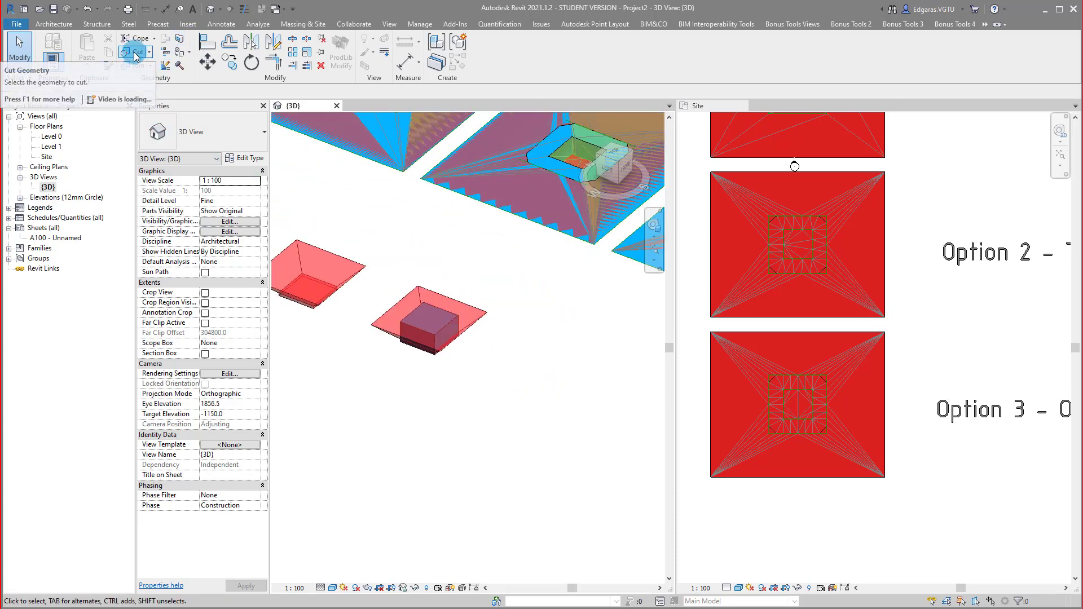
left_click(478, 322)
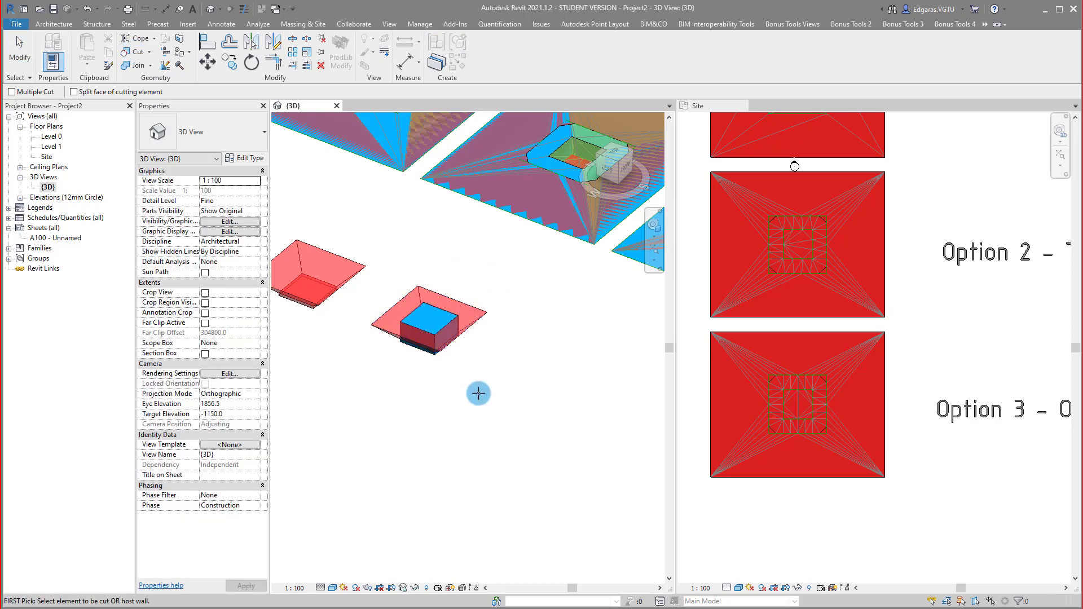
key("Escape")
- Compare the gross volumes of the cut pit copy, the original Construction Pit mass and the separate box mass
scroll(481, 353, "up", 1)
middle_click_drag(503, 352, 199, 251, "shift")
left_click(481, 353)
scroll(523, 275, "down", 1)
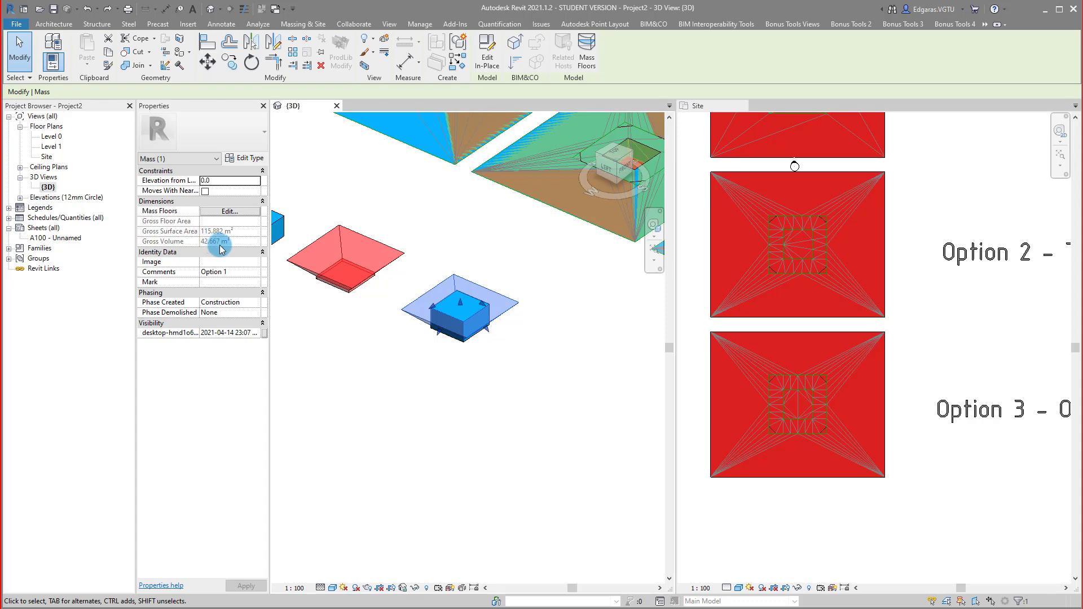
left_click(486, 432)
scroll(489, 300, "down", 2)
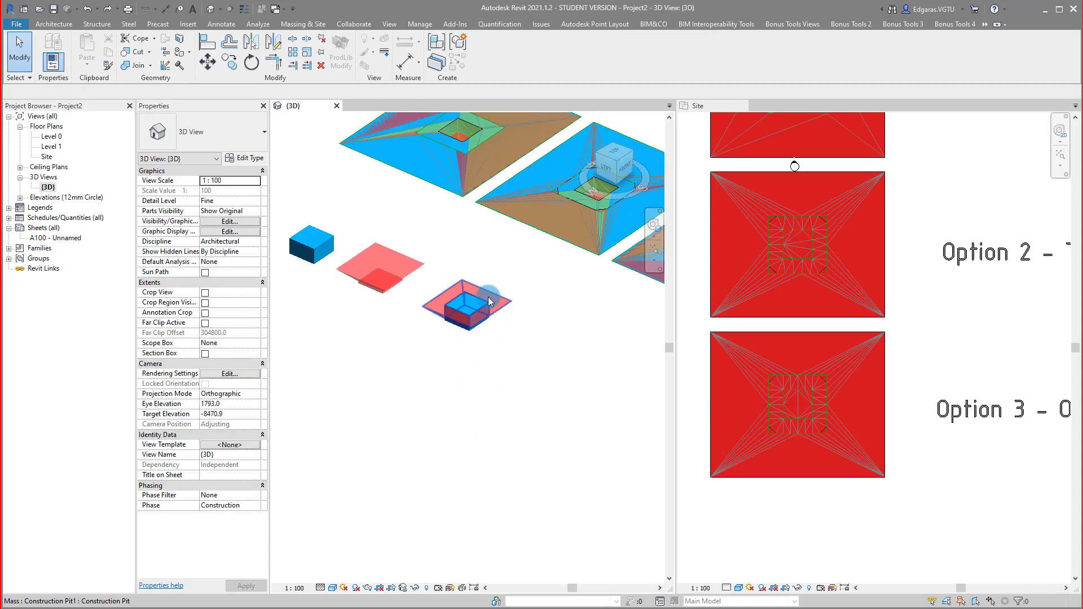
scroll(489, 300, "up", 1)
middle_click_drag(488, 299, 532, 319)
left_click(407, 303)
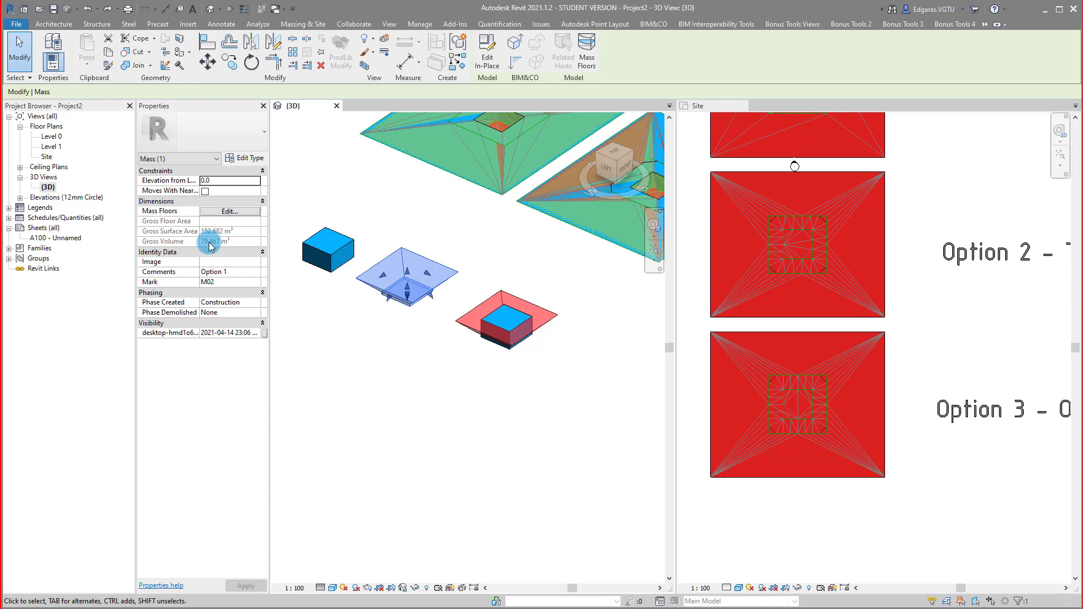
left_click(429, 380)
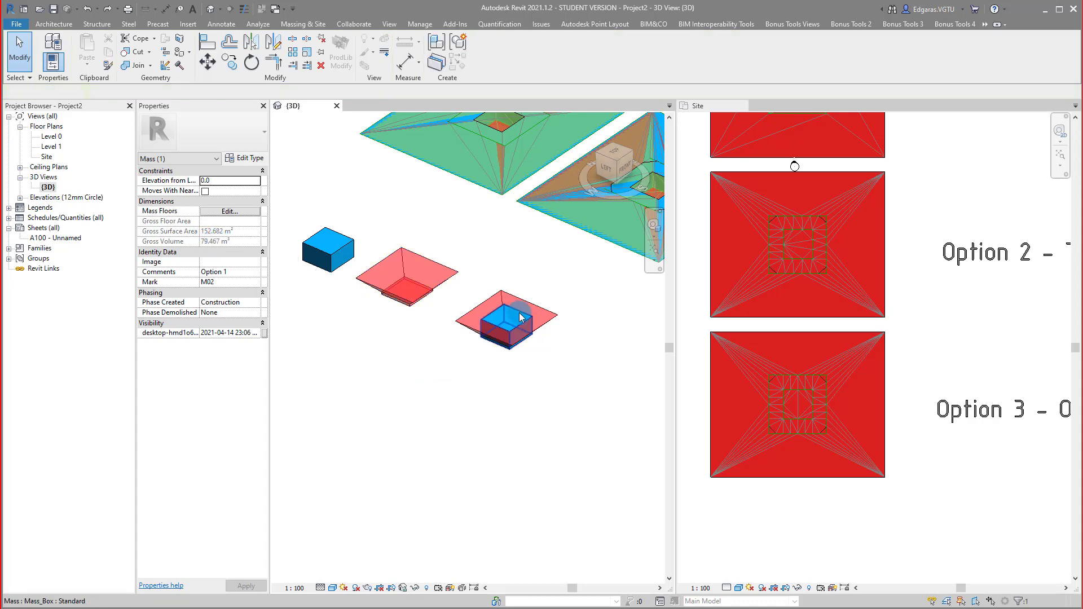
left_click(529, 356)
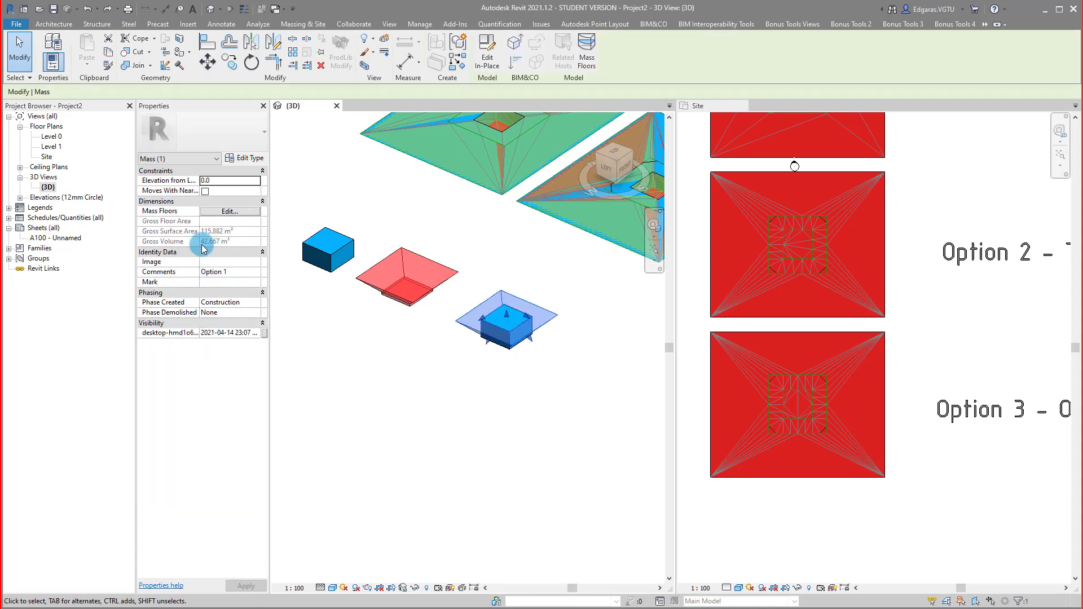
left_click(356, 371)
left_click(328, 241)
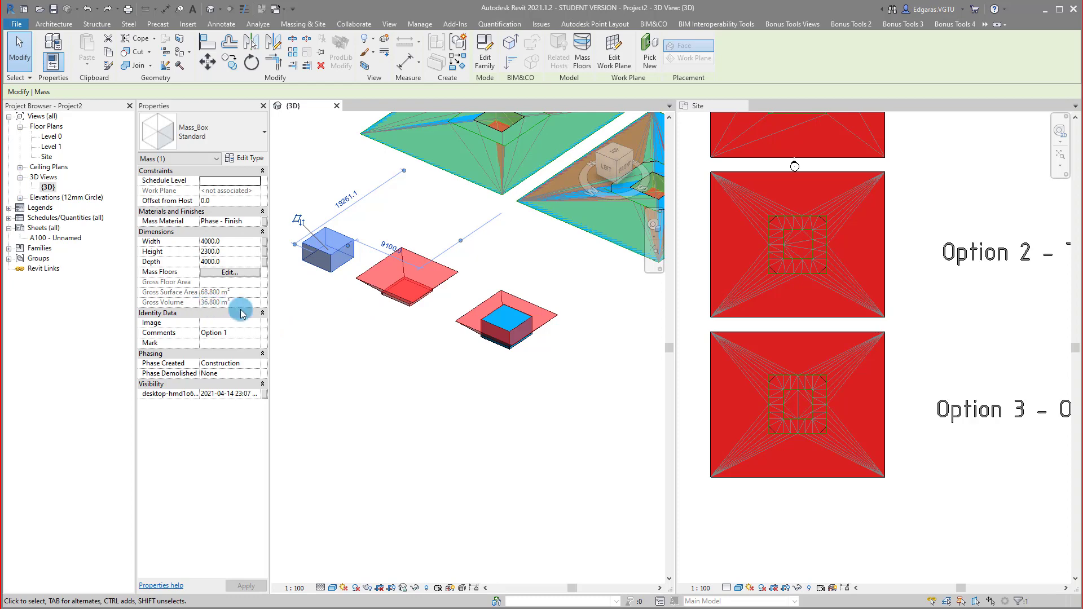
left_click(315, 350)
scroll(370, 352, "down", 3)
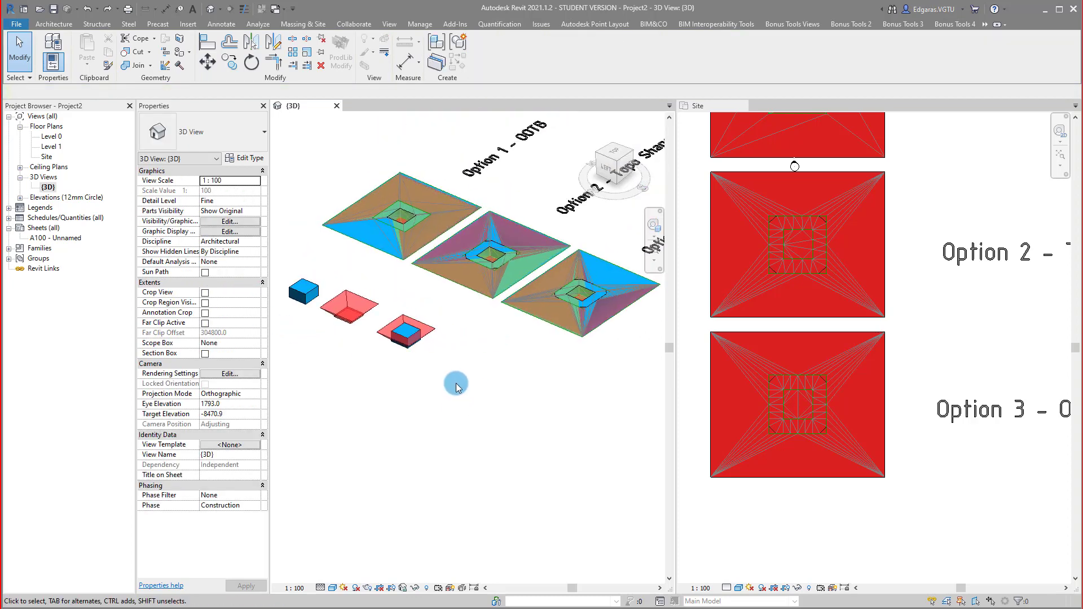
middle_click_drag(456, 387, 426, 457, "shift")
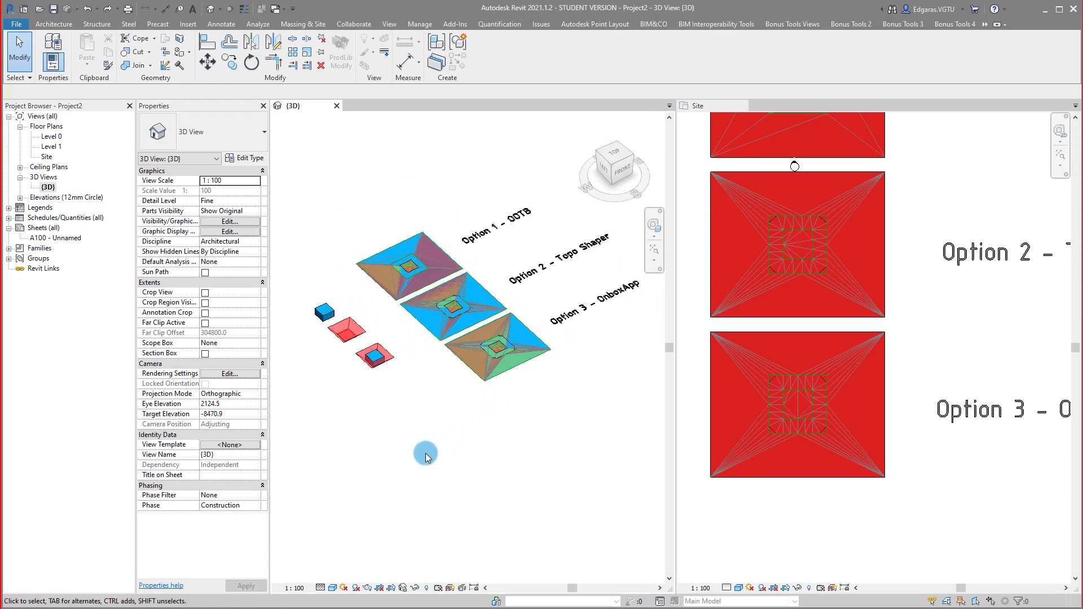